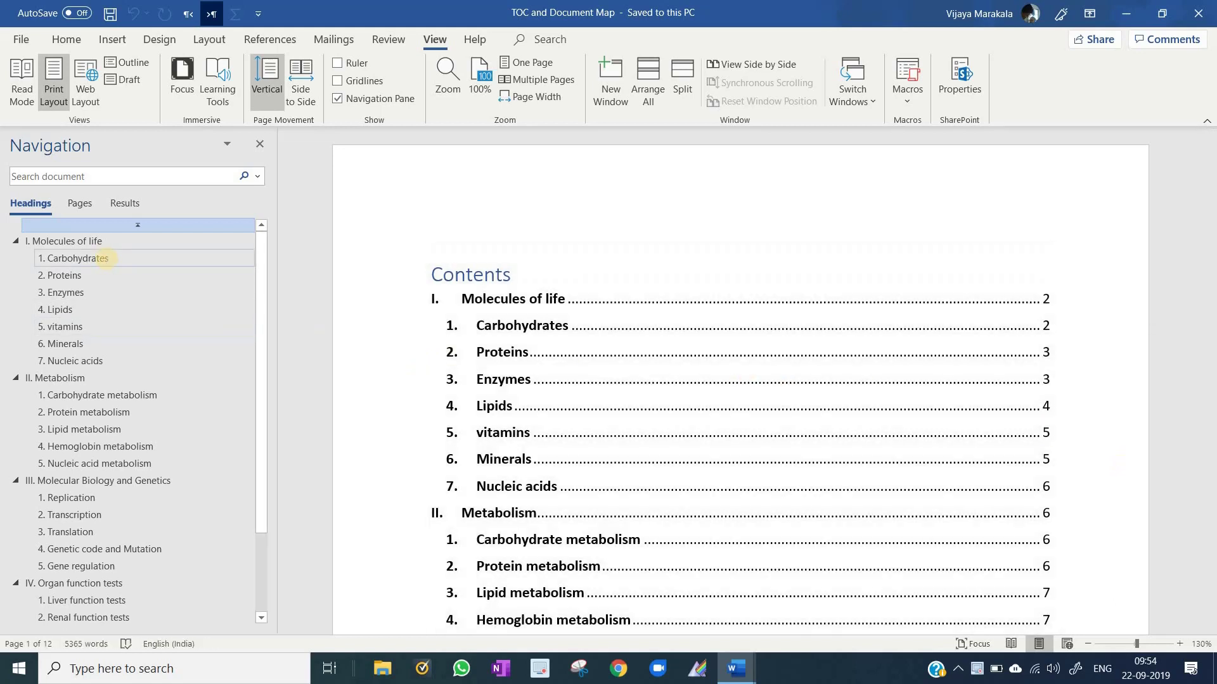
- Browse the document through its heading outline, visiting sections such as Carbohydrates, Nucleic acid metabolism, Liver function tests, Thyroid function tests and Proteins
click(106, 259)
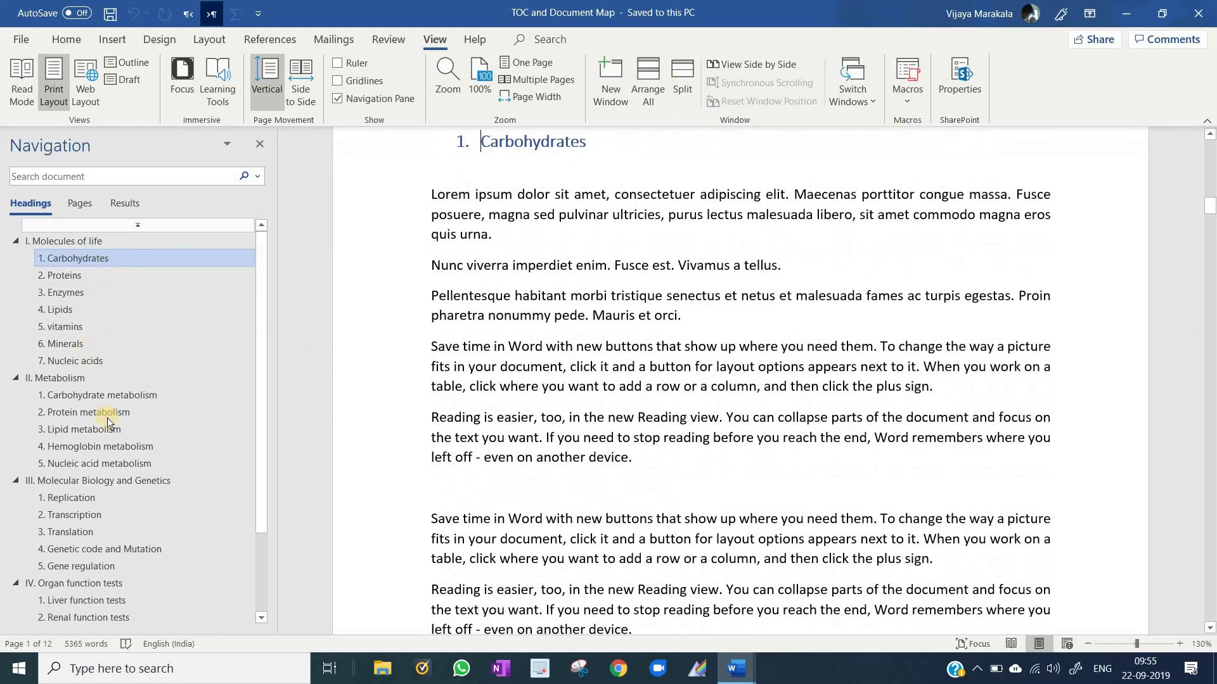
click(117, 463)
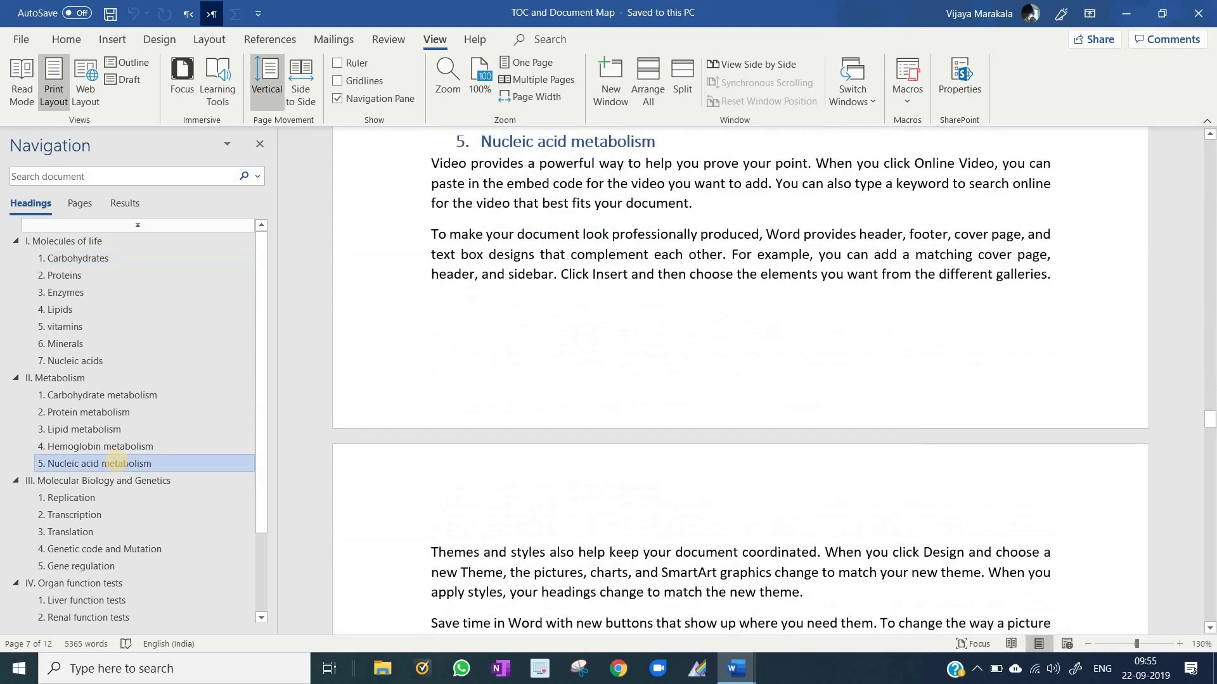
click(115, 551)
click(145, 601)
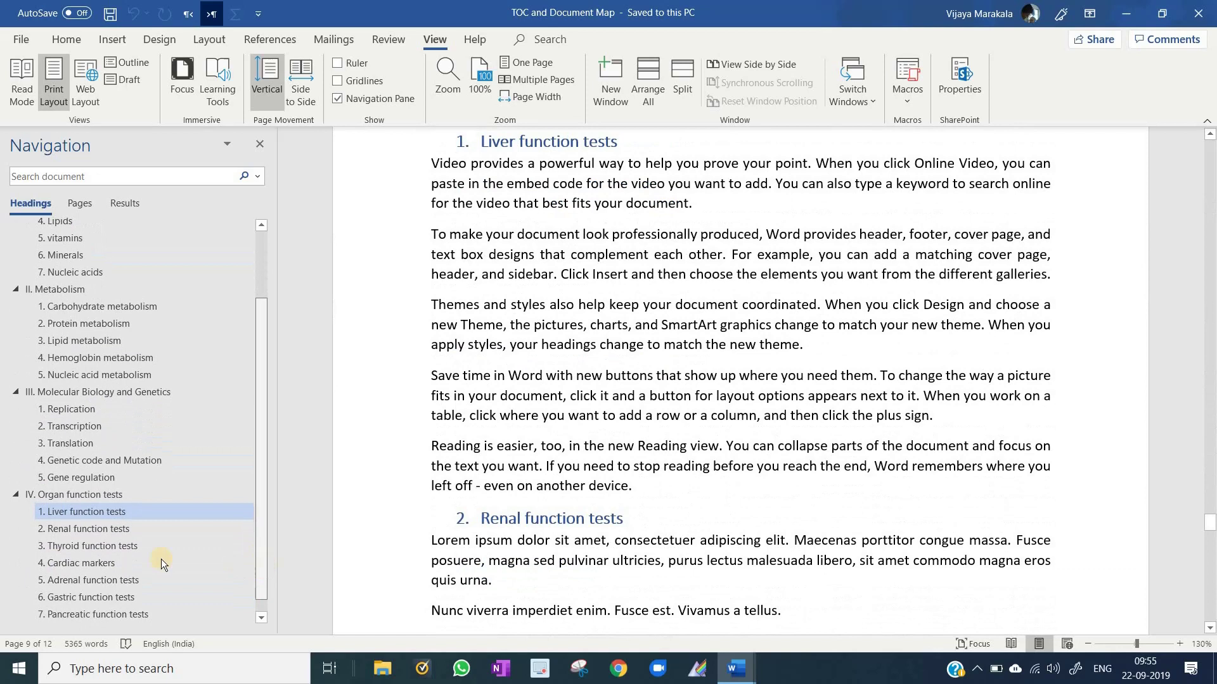
click(104, 544)
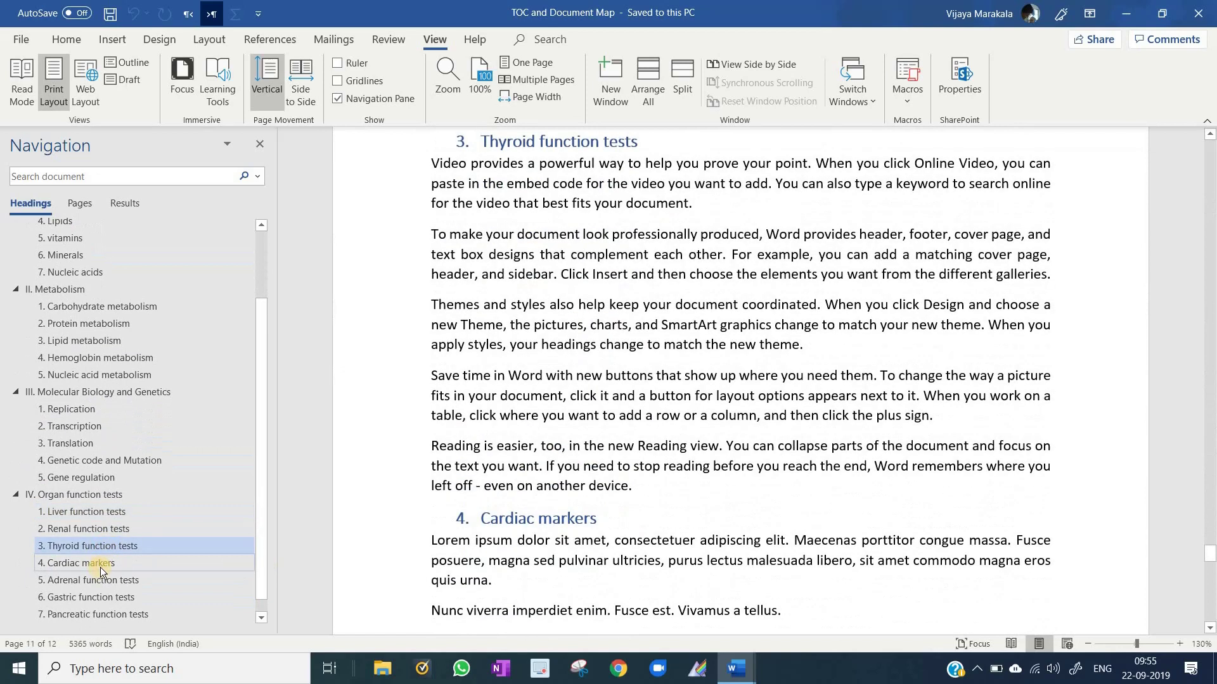
scroll(100, 567, up, 2)
click(64, 275)
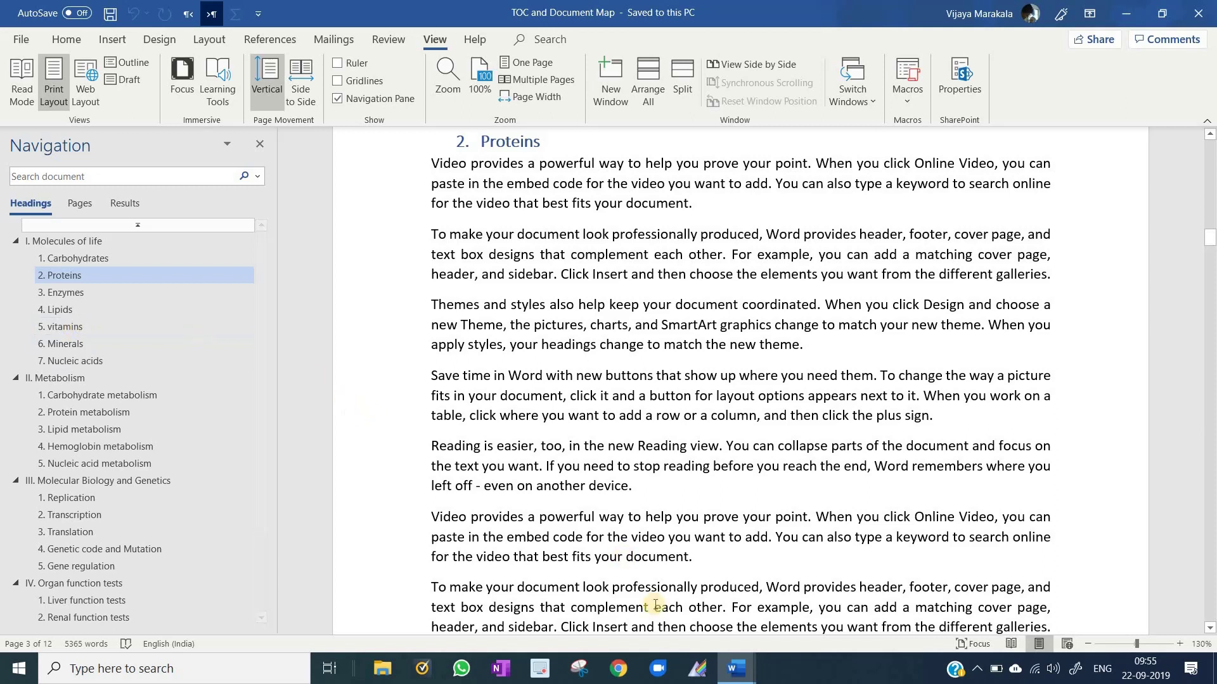
- Switch to the open Dictate youtube document to view its MS Word Tips topics
mouse_move(727, 673)
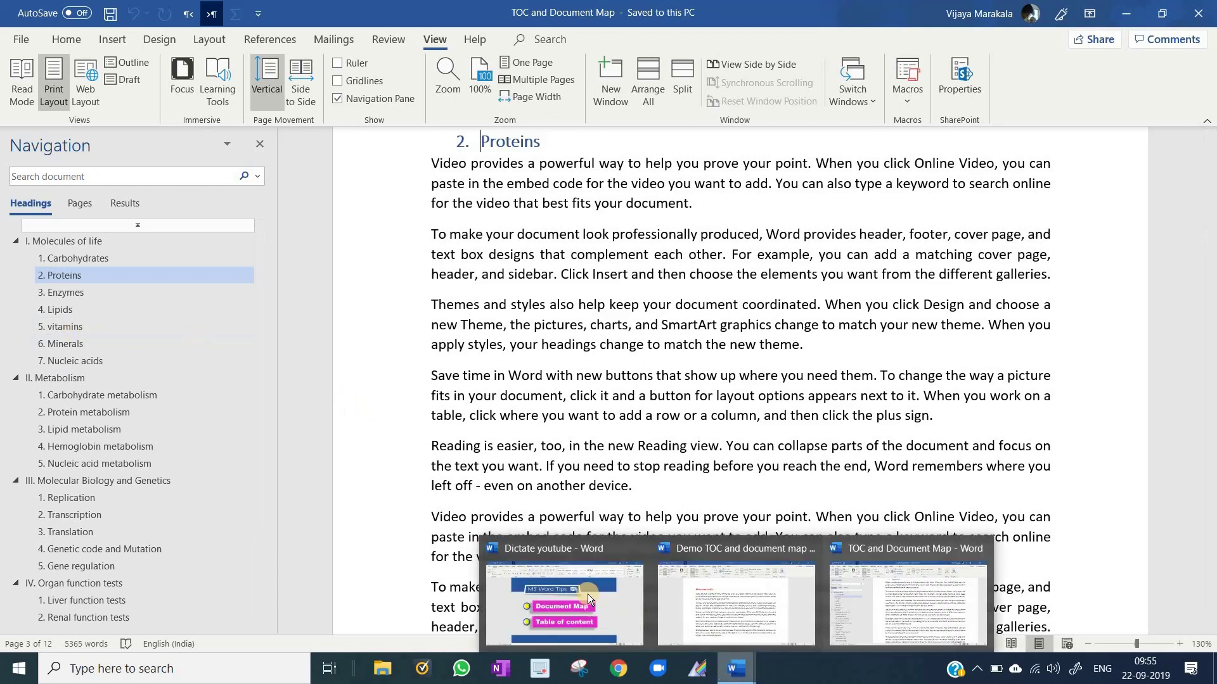
click(587, 595)
click(735, 457)
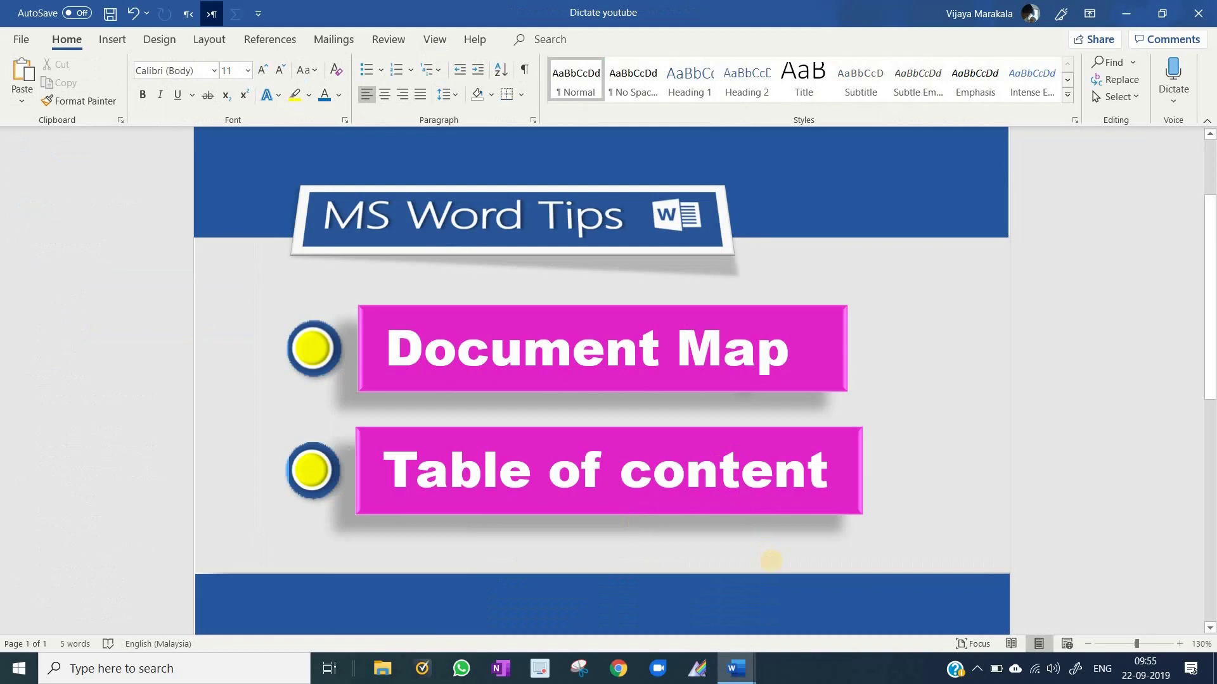
- Switch to the Demo TOC and document map document and go to its beginning
click(738, 666)
drag(1209, 150, 1211, 148)
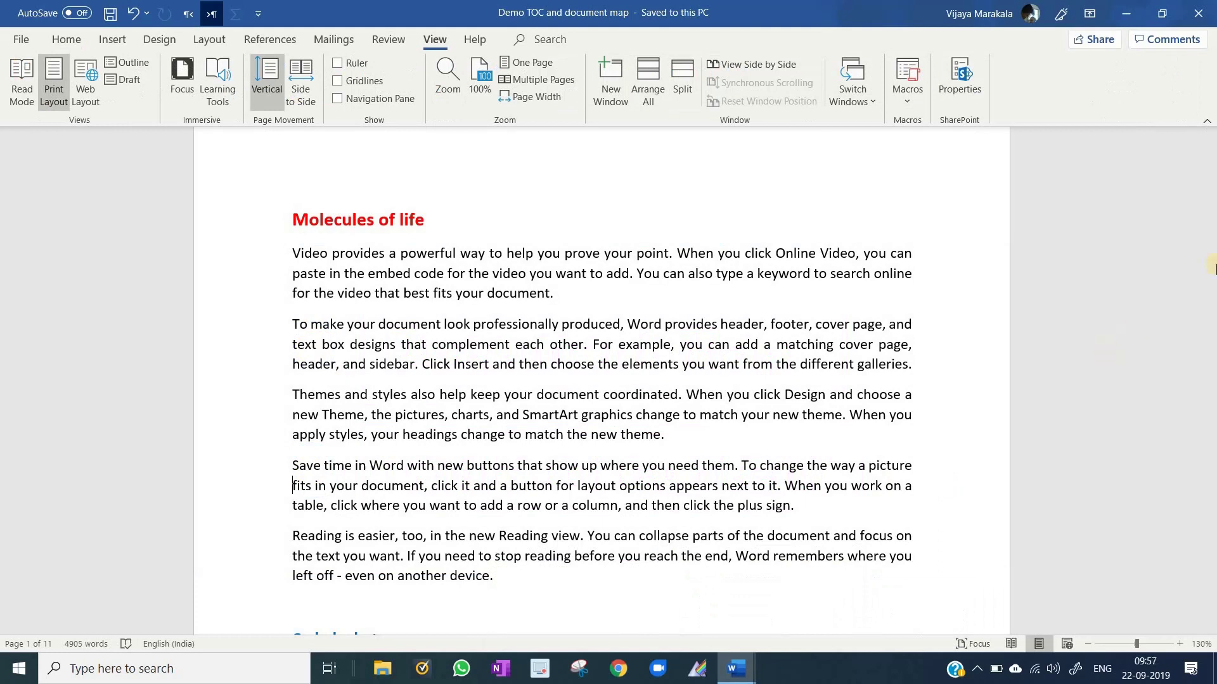
mouse_move(1213, 155)
mouse_down()
mouse_move(1211, 189)
mouse_move(1212, 150)
mouse_up()
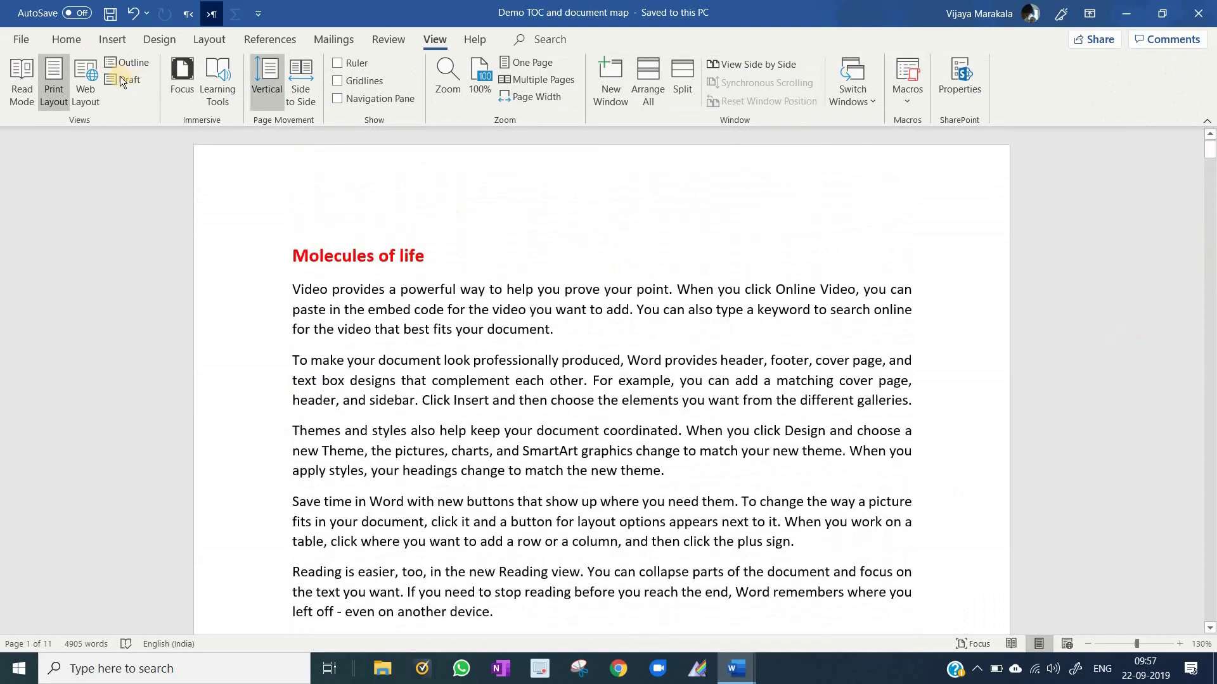
- Show the Navigation pane to check the document's headings list, and close the pane
click(67, 38)
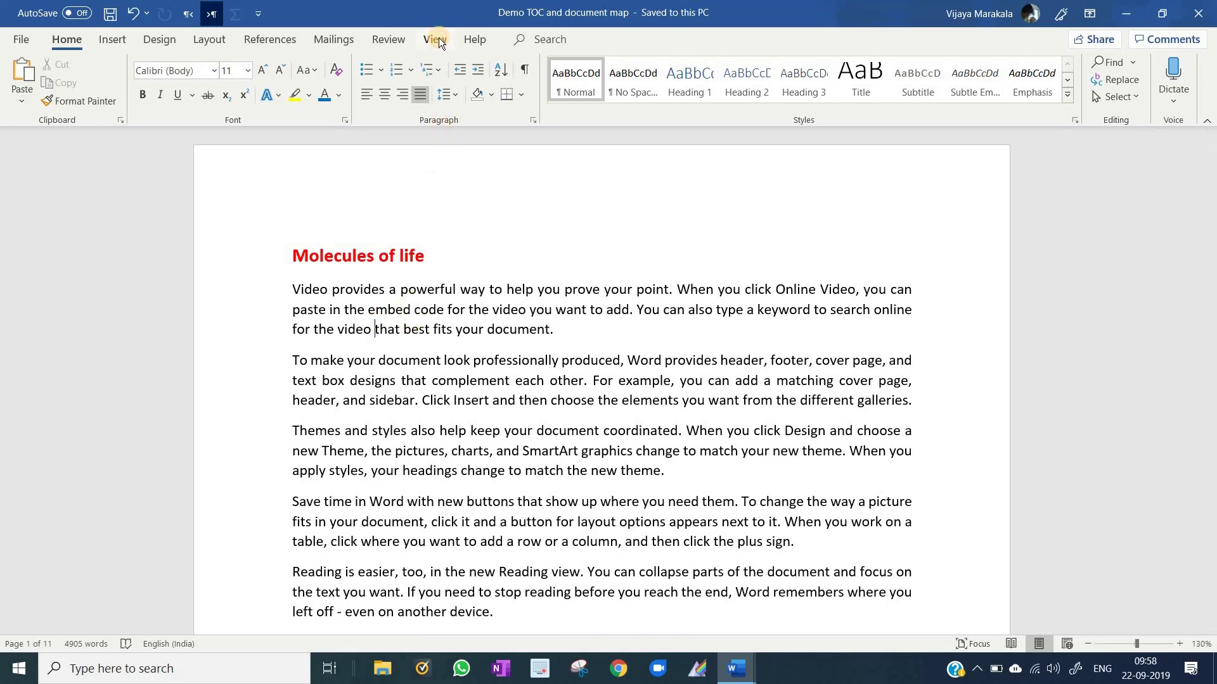
click(436, 39)
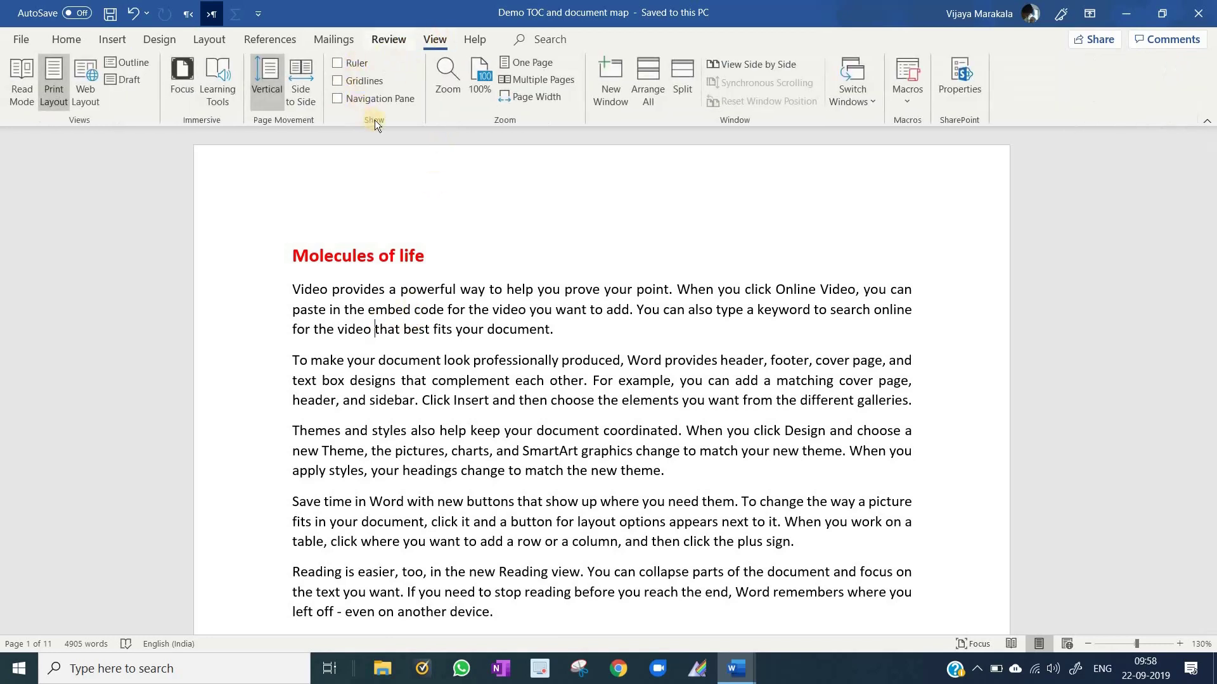
click(339, 99)
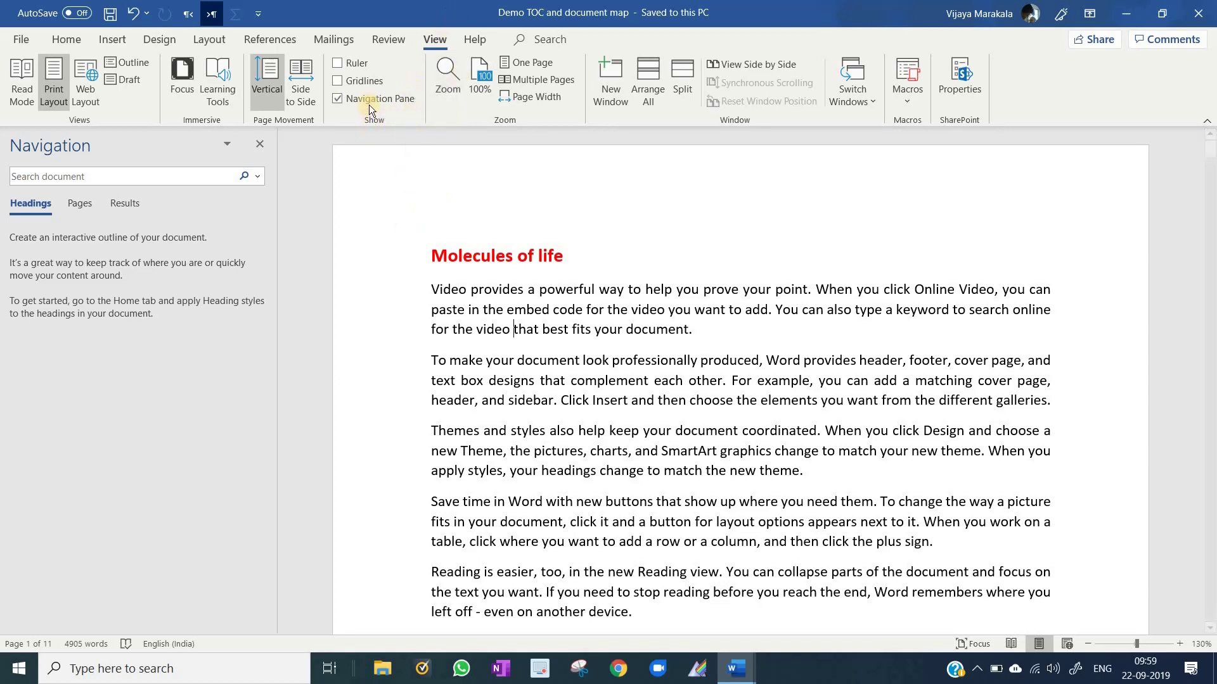
click(260, 145)
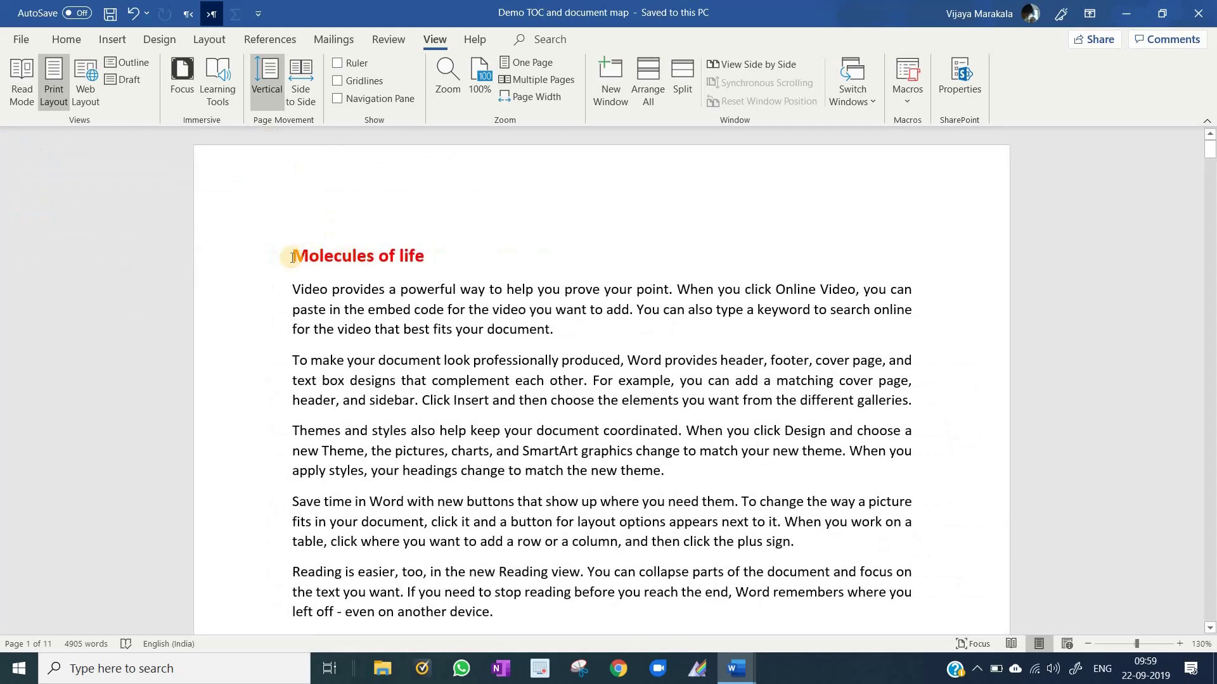
- Apply the Heading 1 style to the "Molecules of life" title at the start of the document
drag(291, 257, 454, 248)
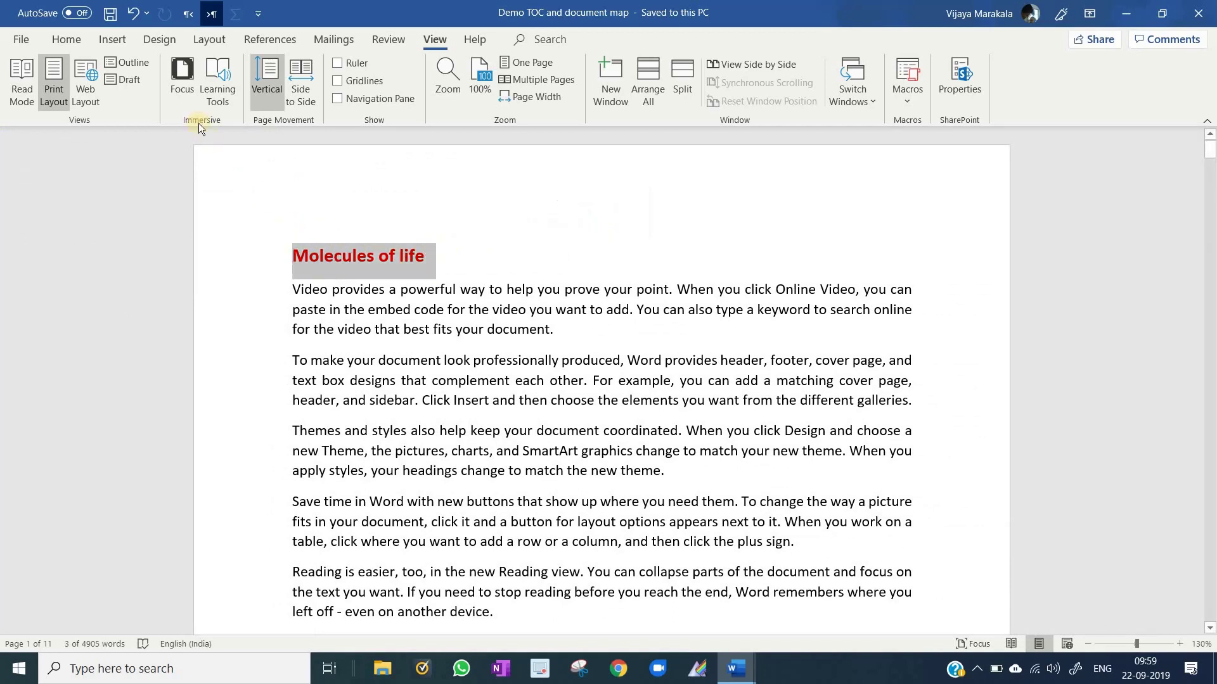
click(78, 38)
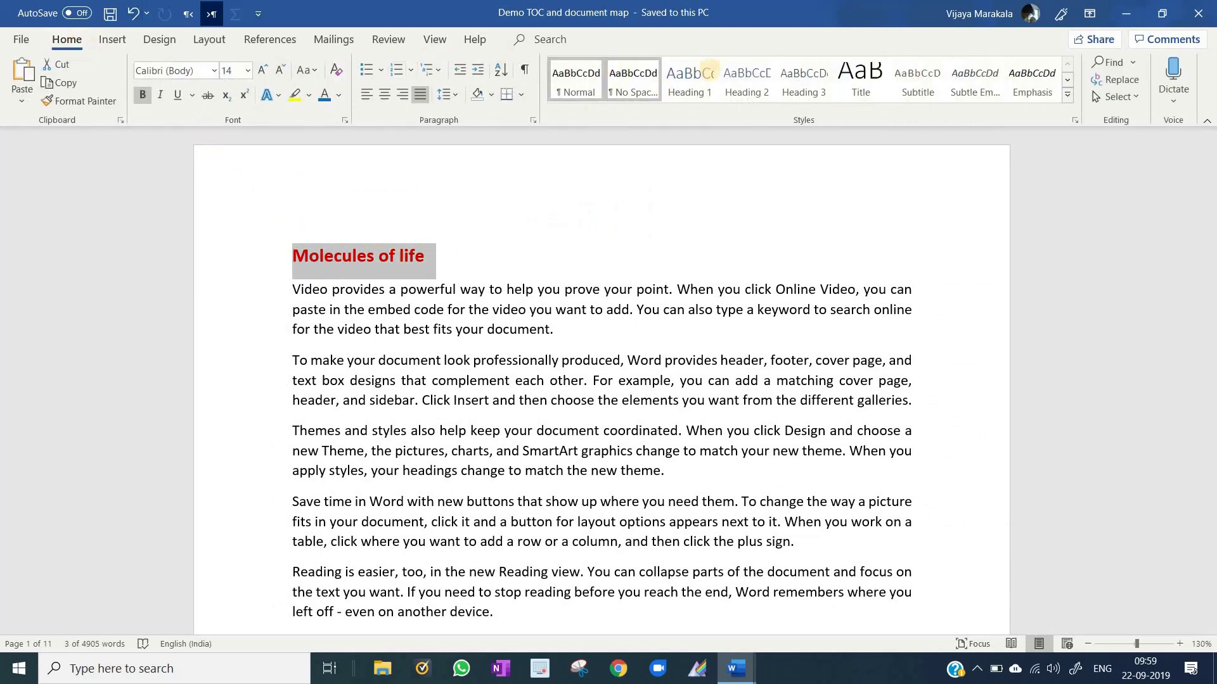
click(701, 74)
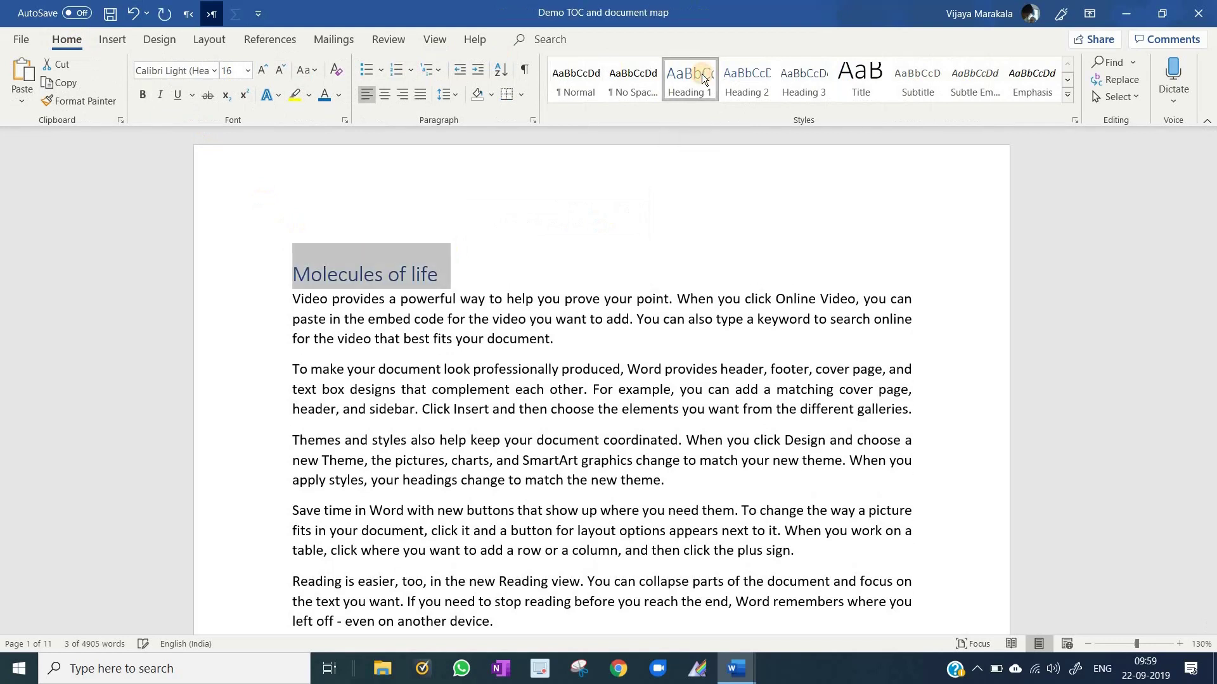
click(405, 360)
- Apply the Heading 2 style to the "Carbohydrates" subheading
scroll(405, 360, down, 5)
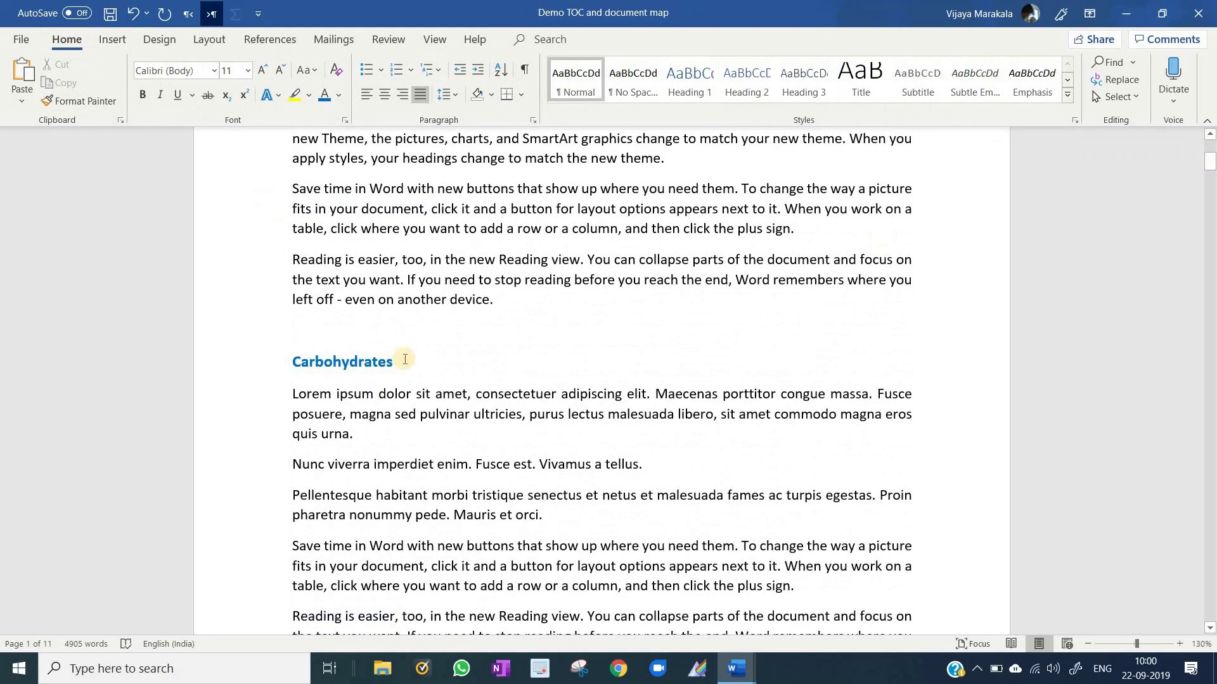
drag(404, 359, 284, 366)
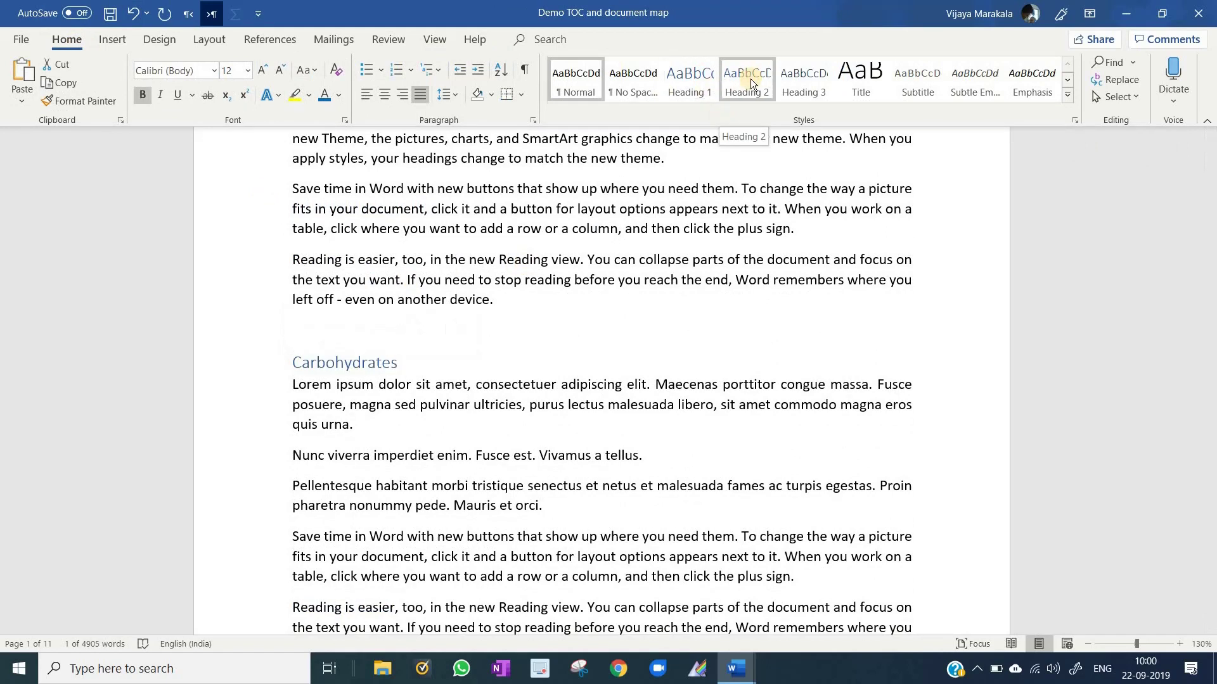
click(750, 79)
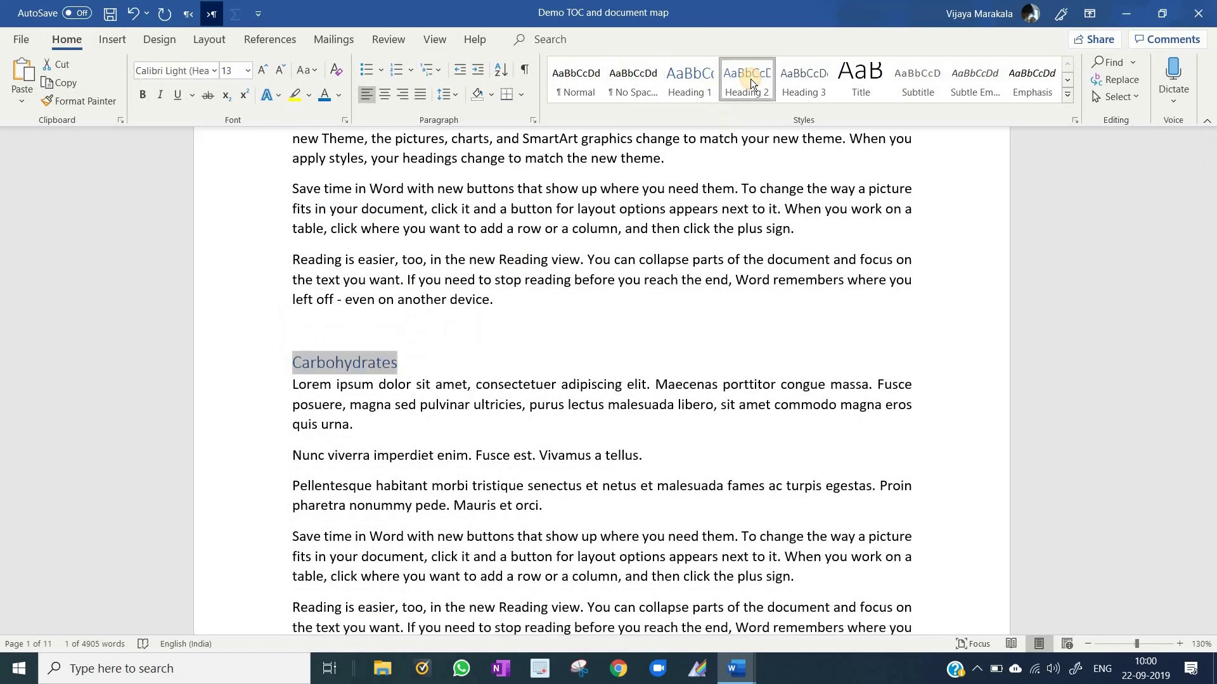
click(742, 279)
- Apply the Heading 2 style to the "Proteins" subheading on the second page
drag(1211, 184, 1212, 196)
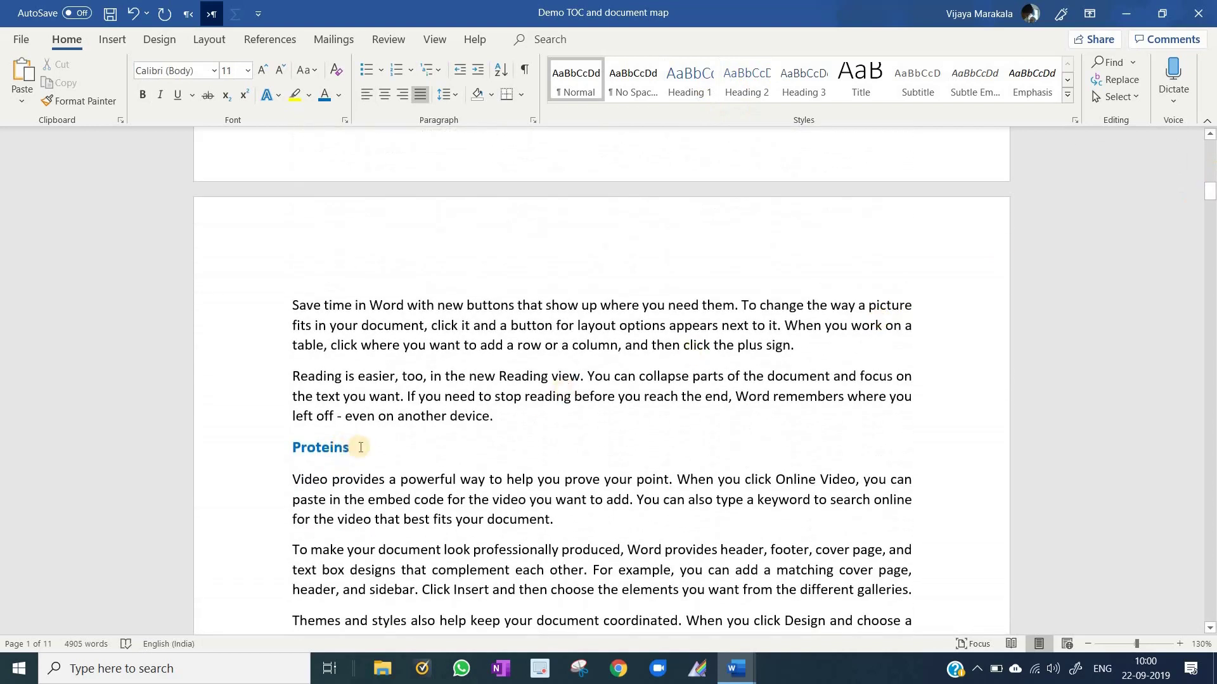
drag(360, 447, 289, 453)
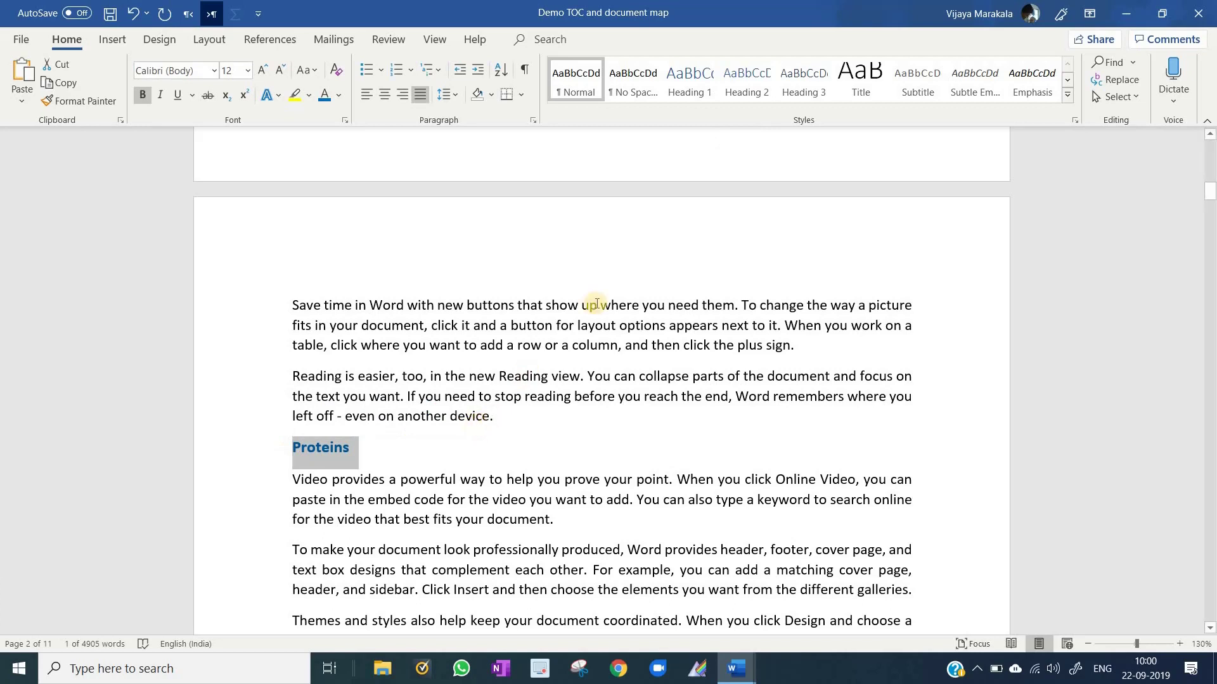
click(736, 83)
click(625, 347)
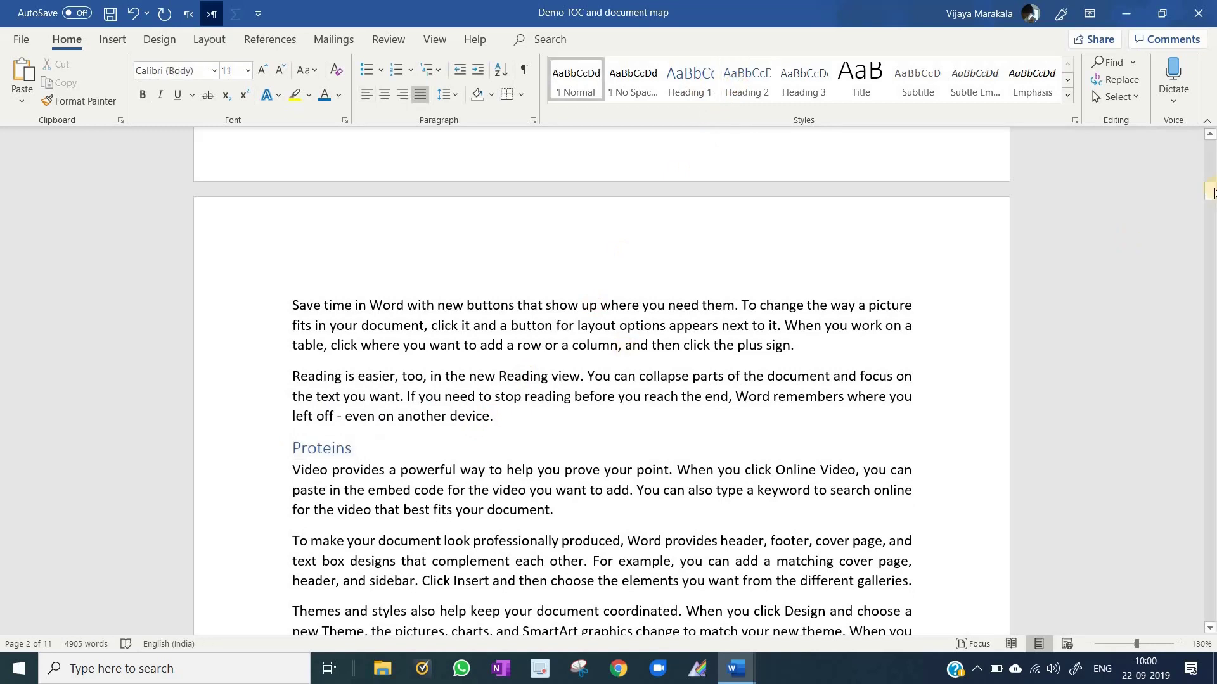
- Apply the Heading 2 style to the "Enzymes" subheading and return to the start of the document
drag(1210, 194, 1210, 218)
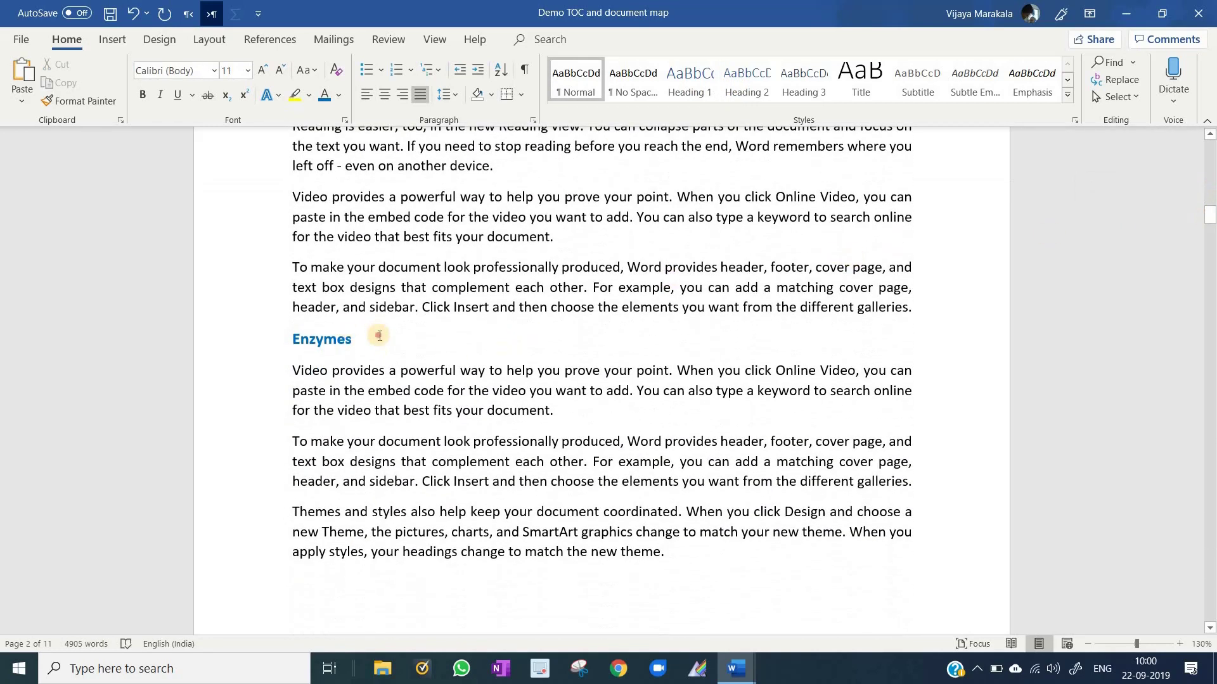
drag(289, 340, 362, 343)
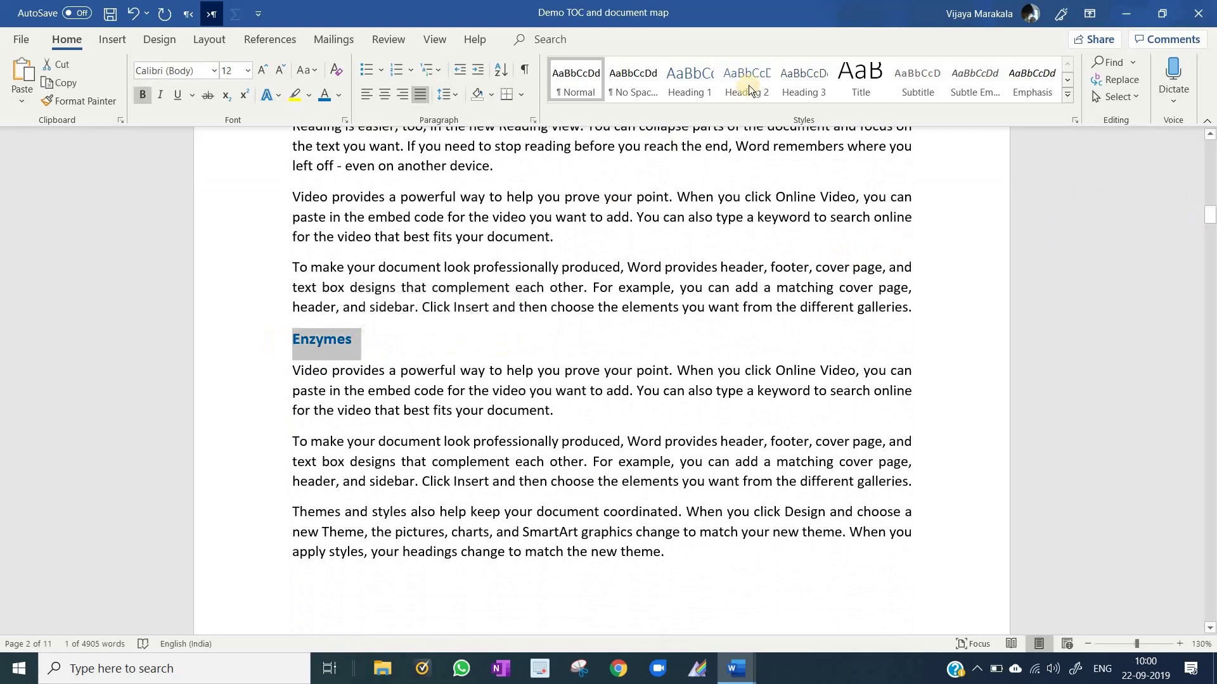
key(ctrl+Home)
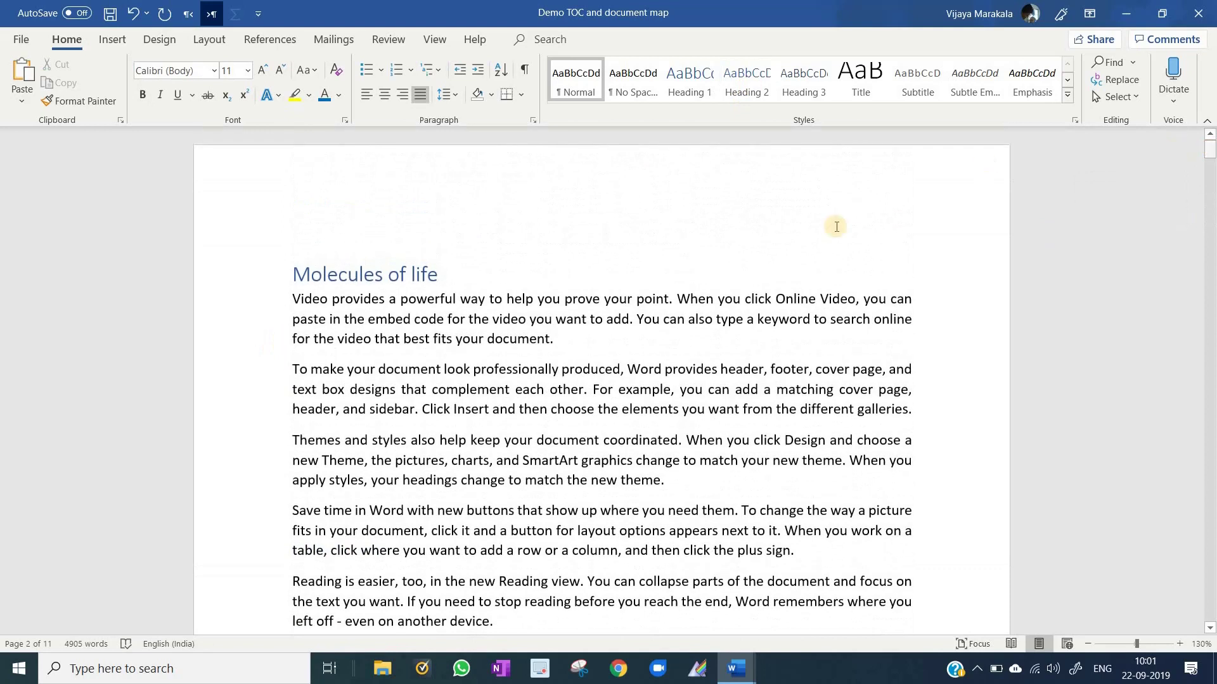
- Show the Navigation pane and use it to visit the Molecules of life, Carbohydrates, Proteins and Enzymes headings in turn
click(438, 38)
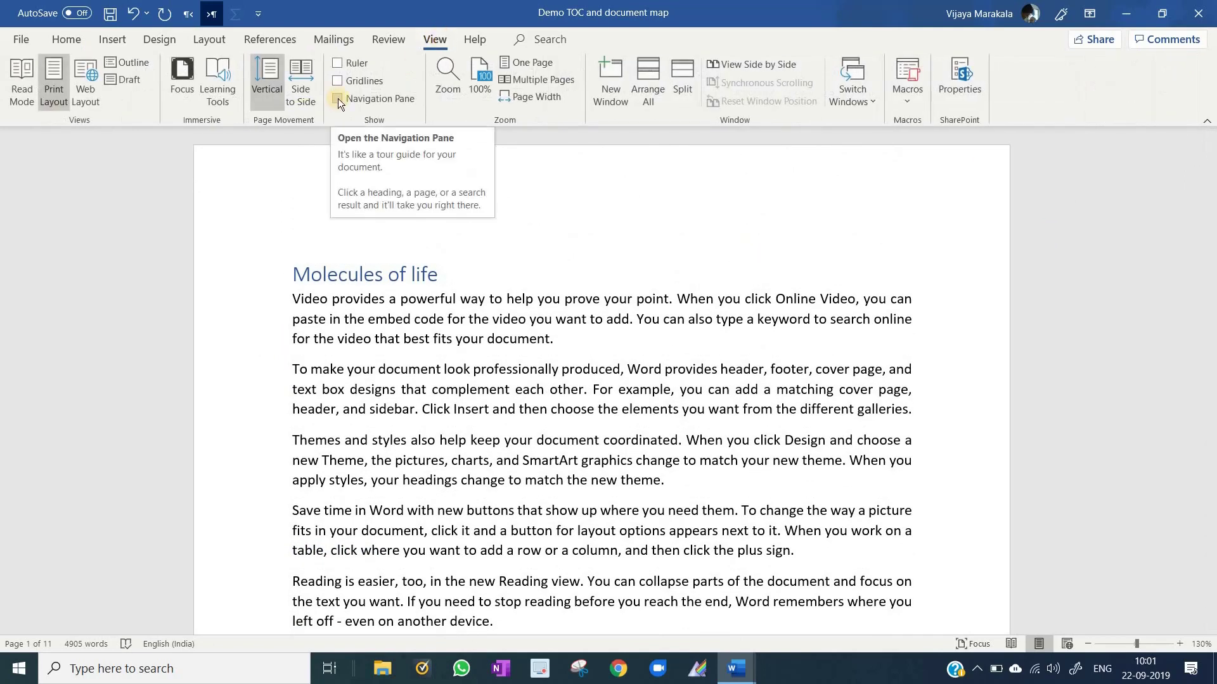
click(337, 98)
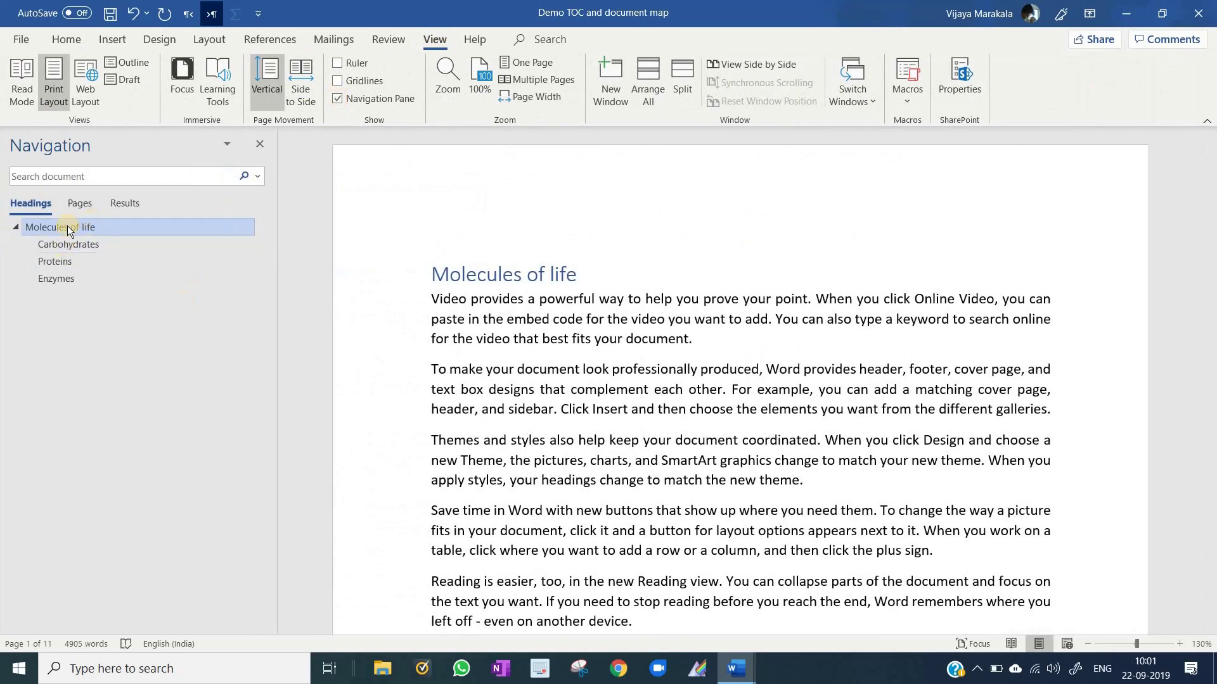
click(67, 227)
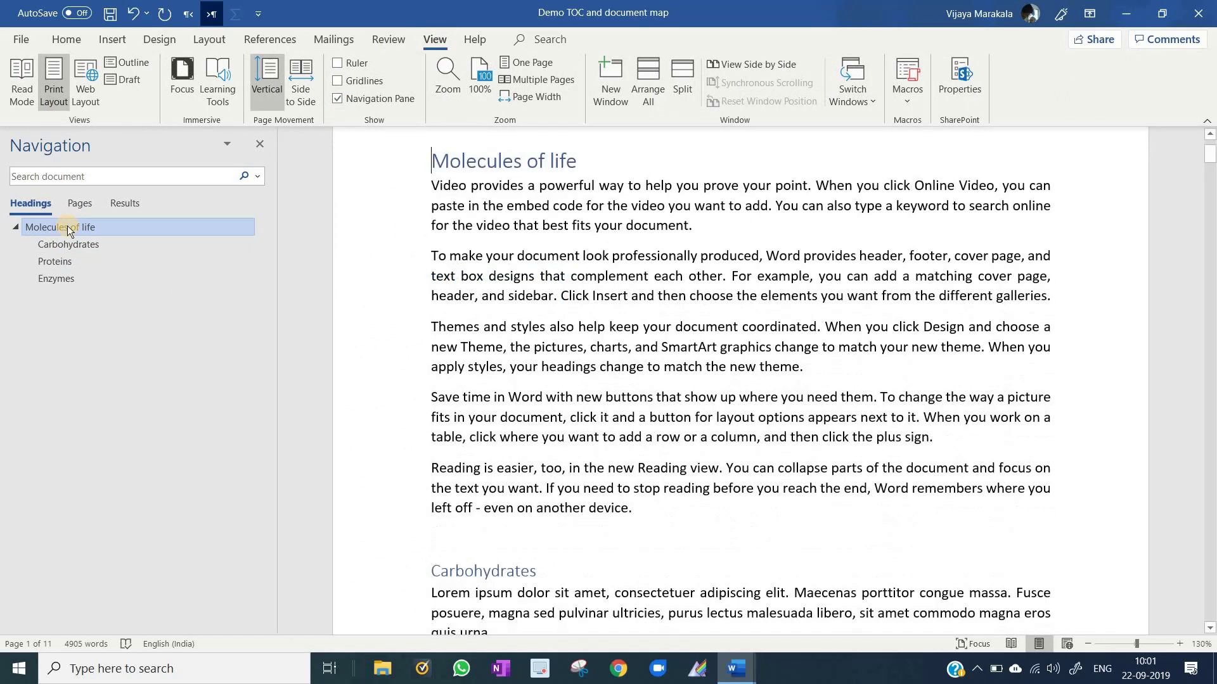
click(81, 245)
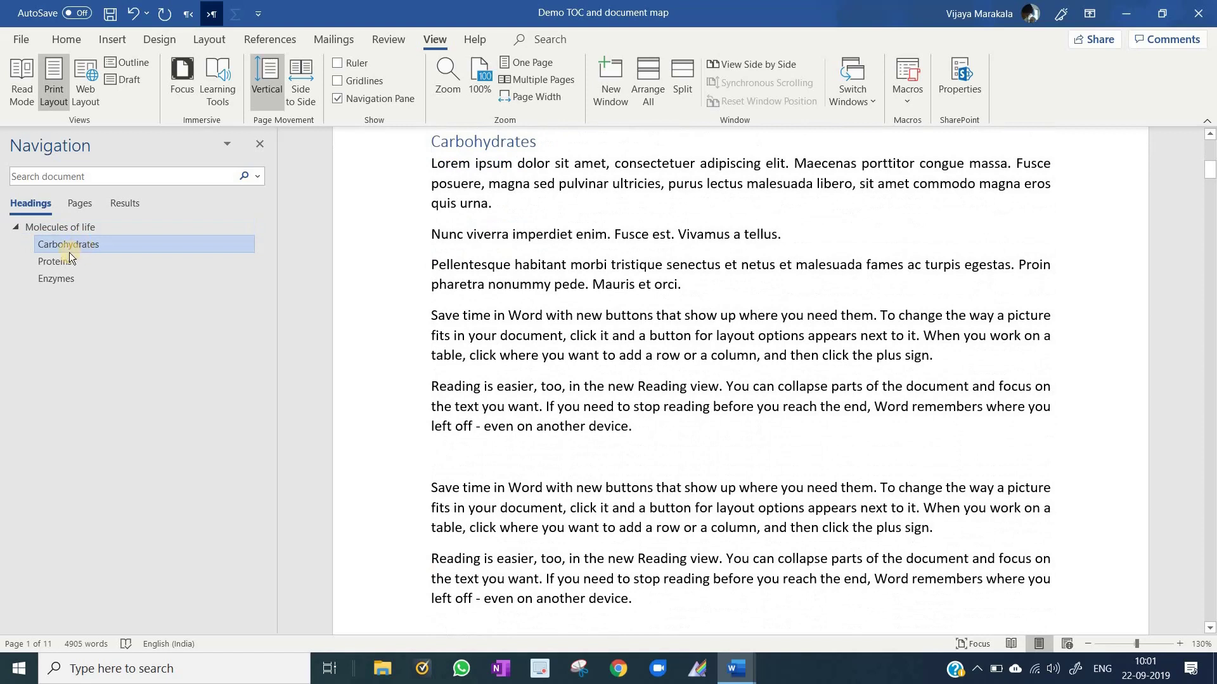
click(61, 261)
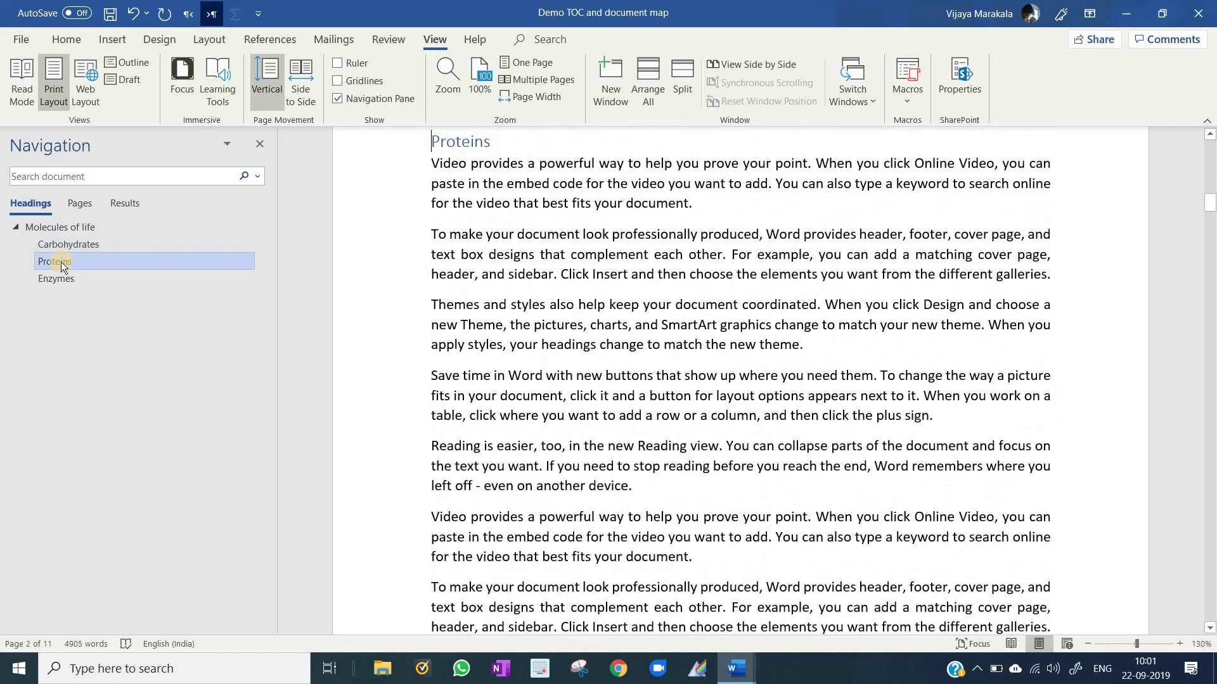
click(59, 279)
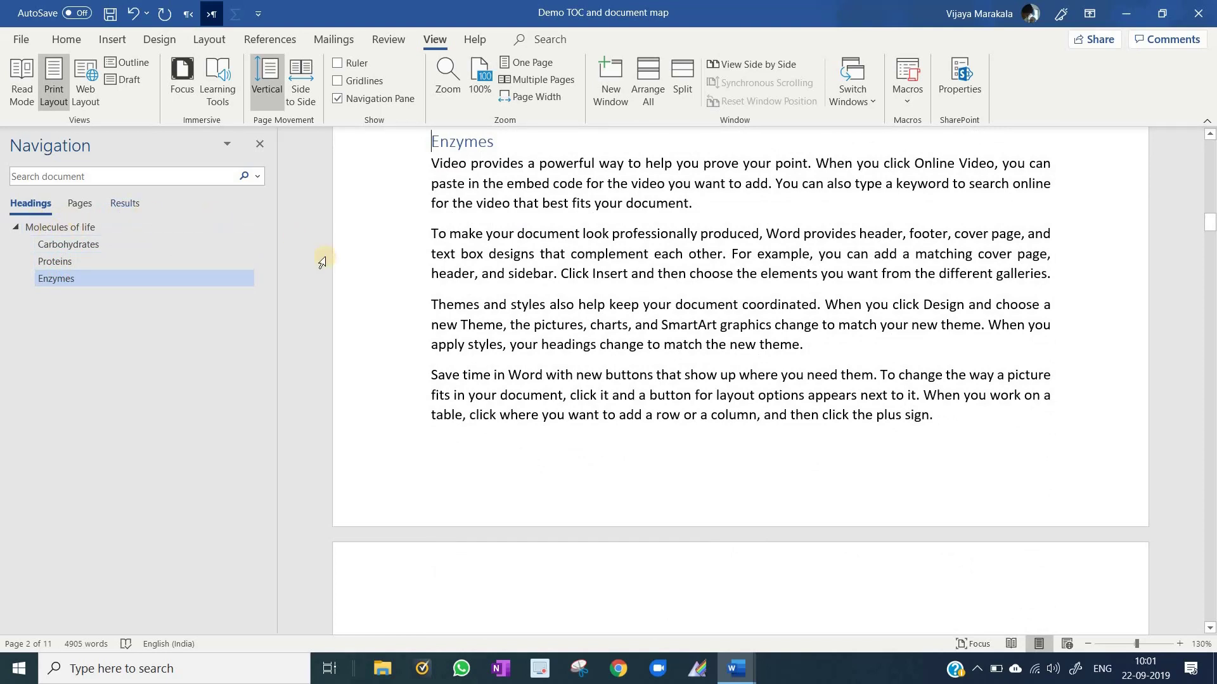
- Apply the Heading 1 style to the "Metabolism" title on page 4
drag(1210, 222, 1211, 292)
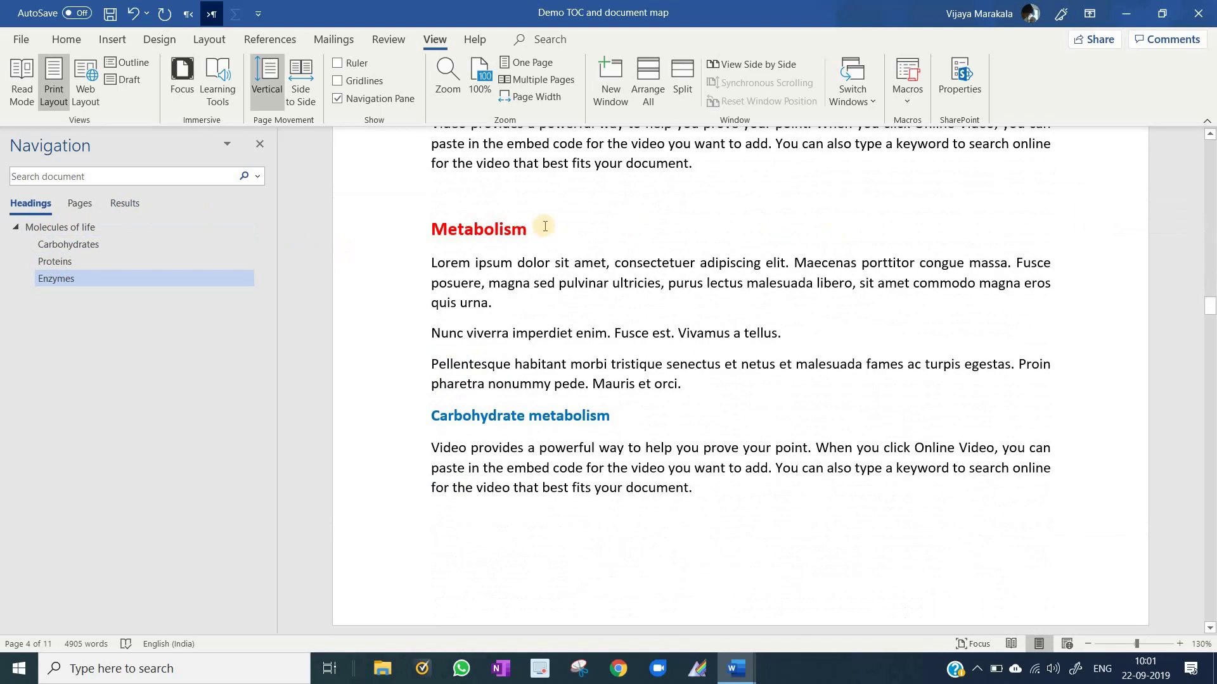
drag(545, 226, 422, 230)
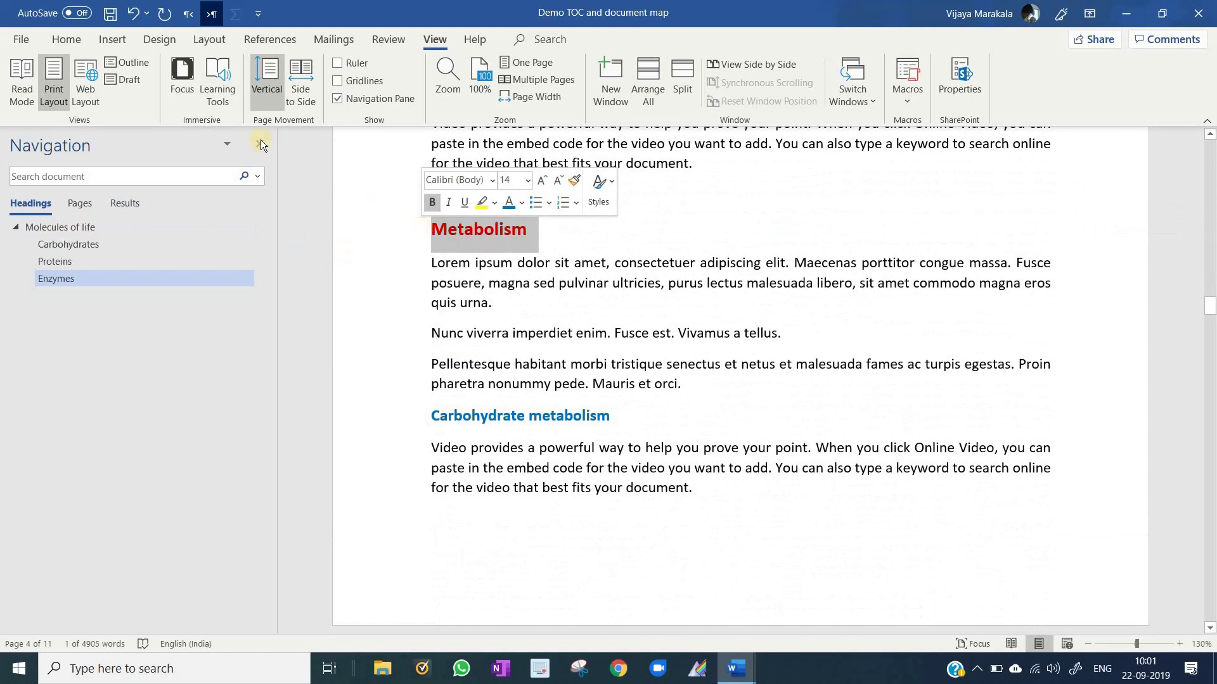
click(77, 40)
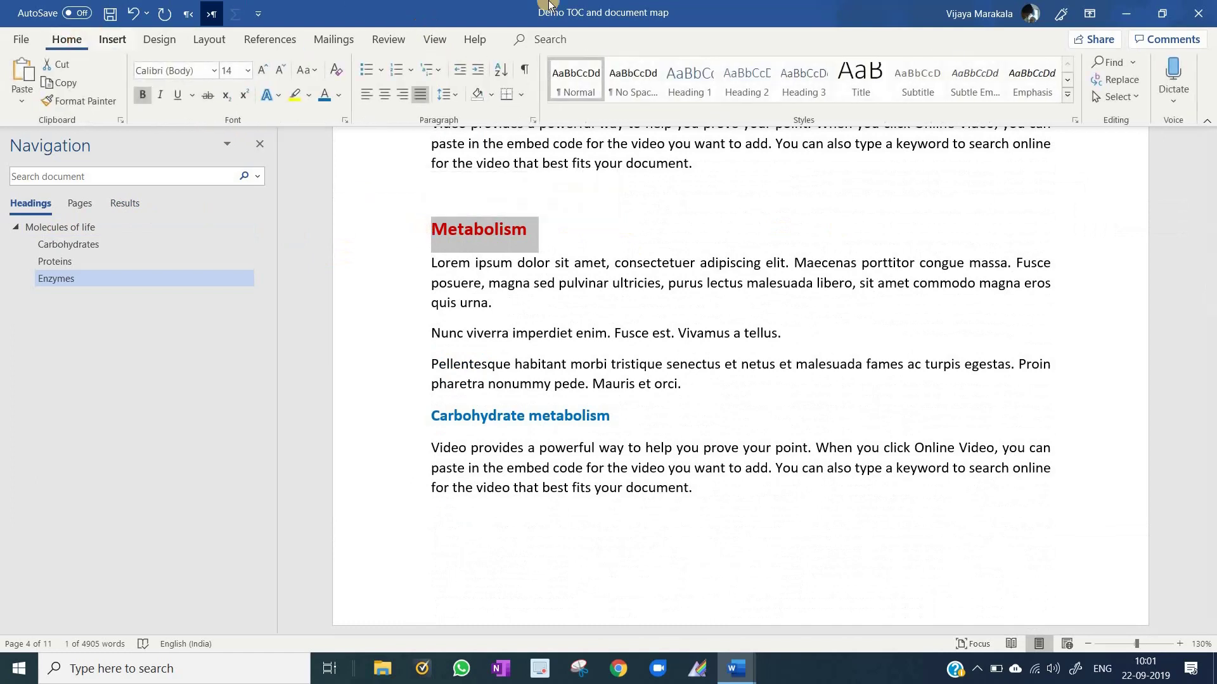
click(689, 77)
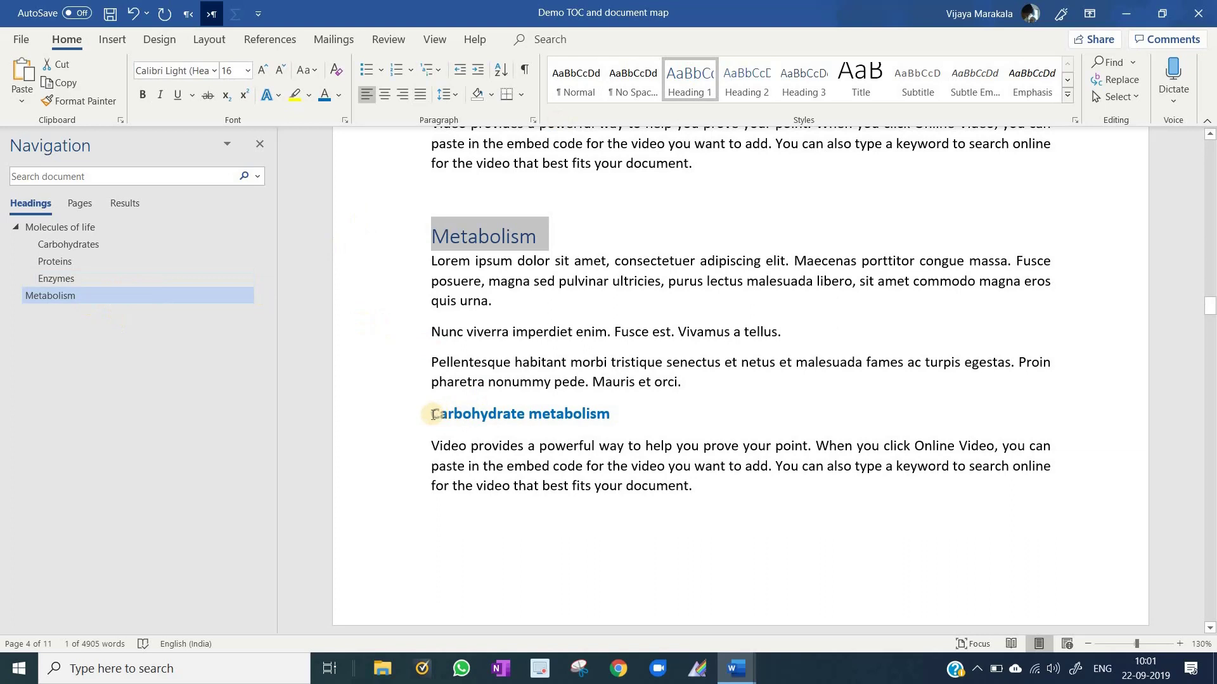
- Apply the Heading 2 style to the "Carbohydrate metabolism" subheading under Metabolism on page 4
drag(437, 415, 612, 408)
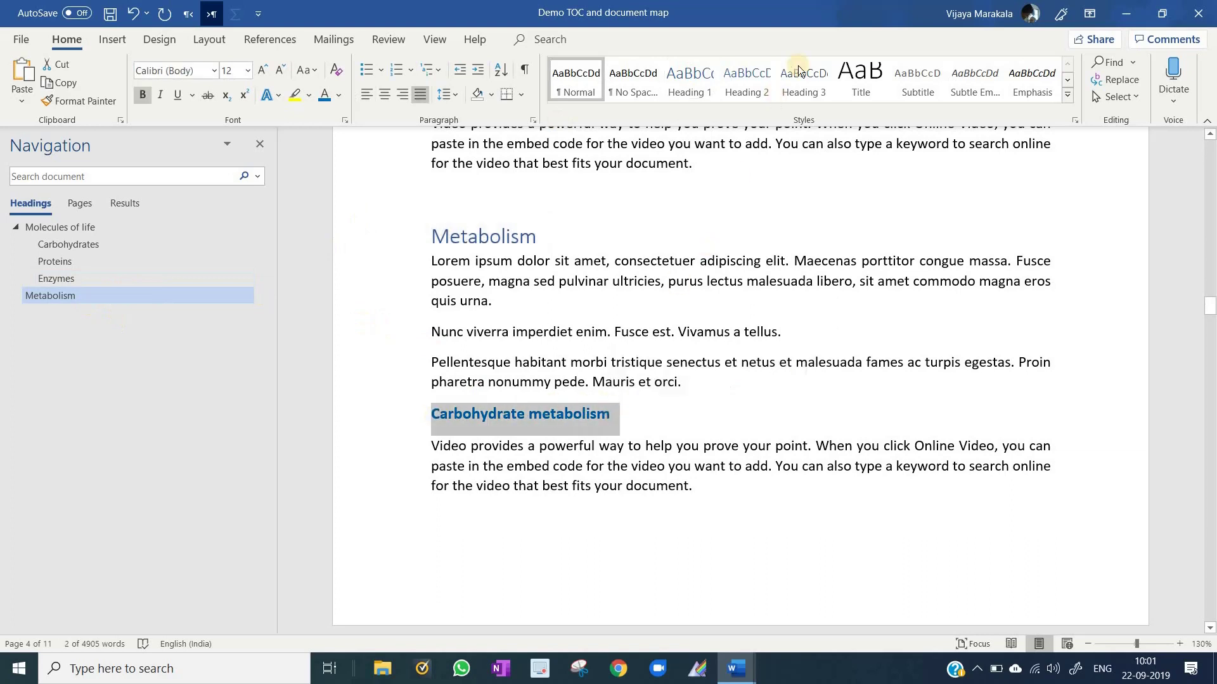
click(751, 83)
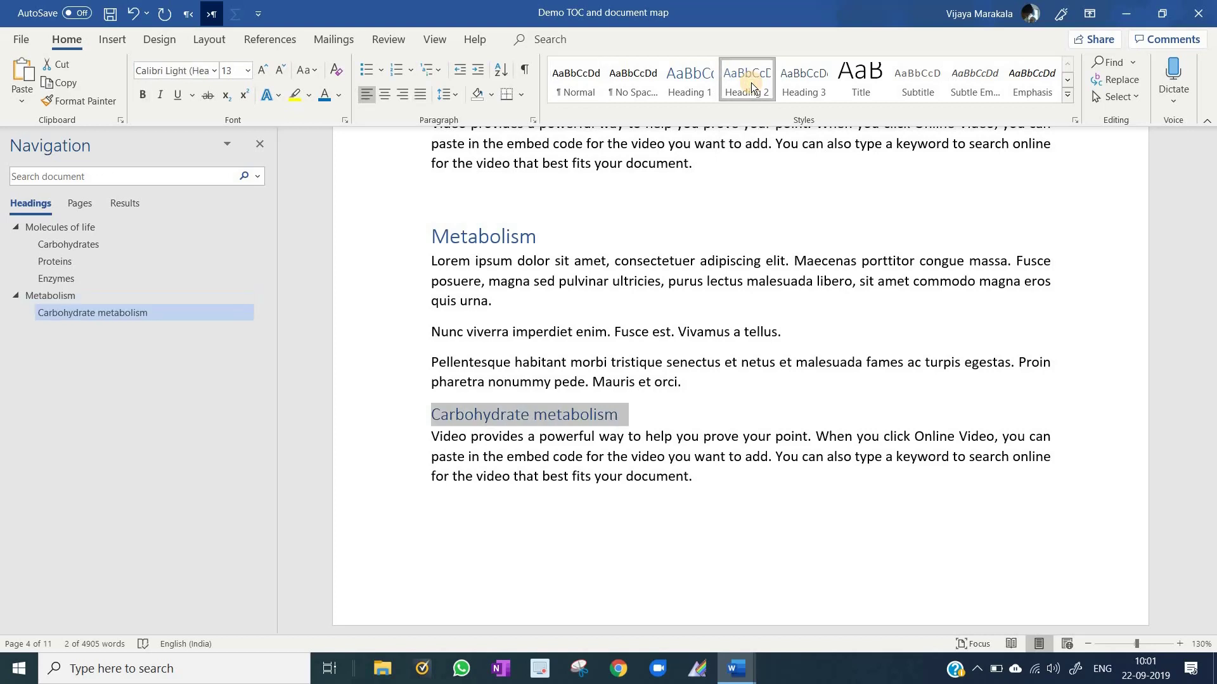
click(564, 321)
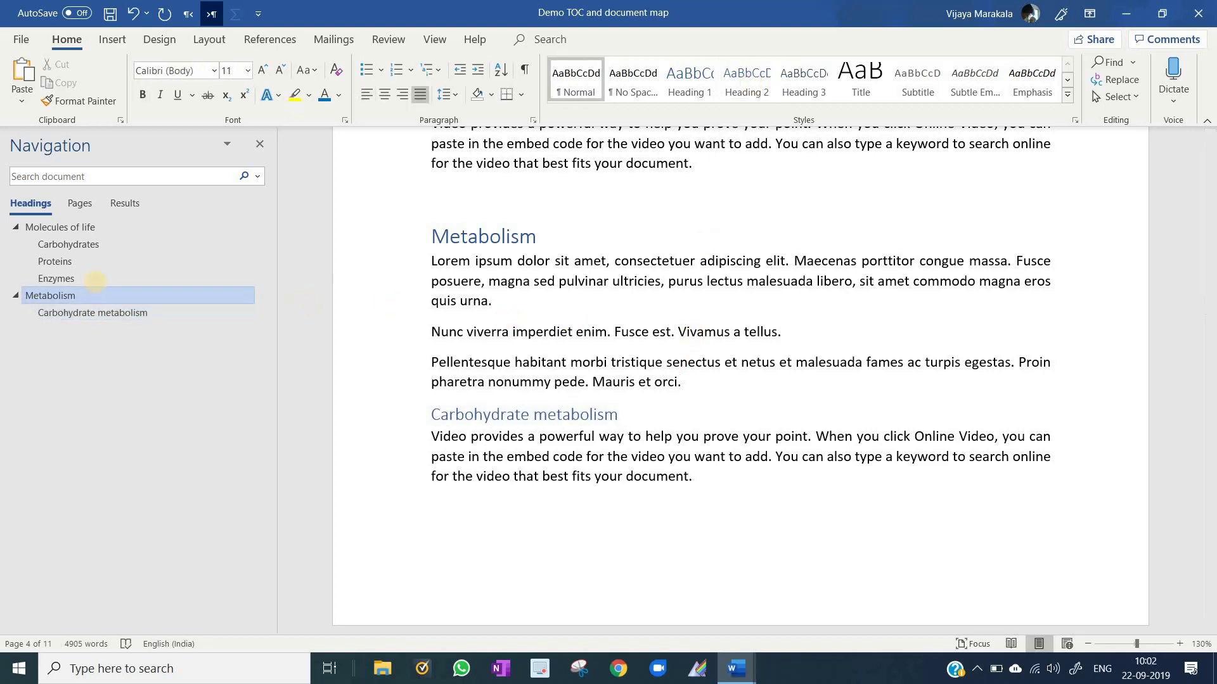
- Visit the Proteins heading through the Navigation pane, return to the start of the document and check the Navigation Pane display option
click(63, 265)
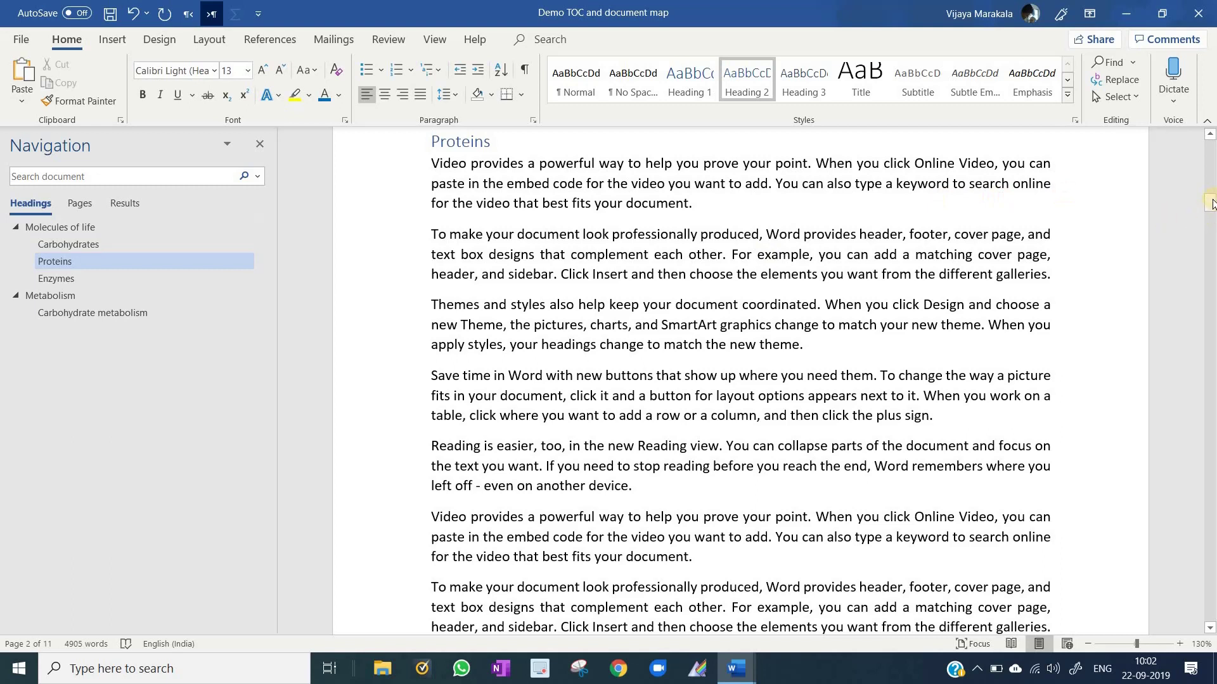
drag(1210, 205, 525, 237)
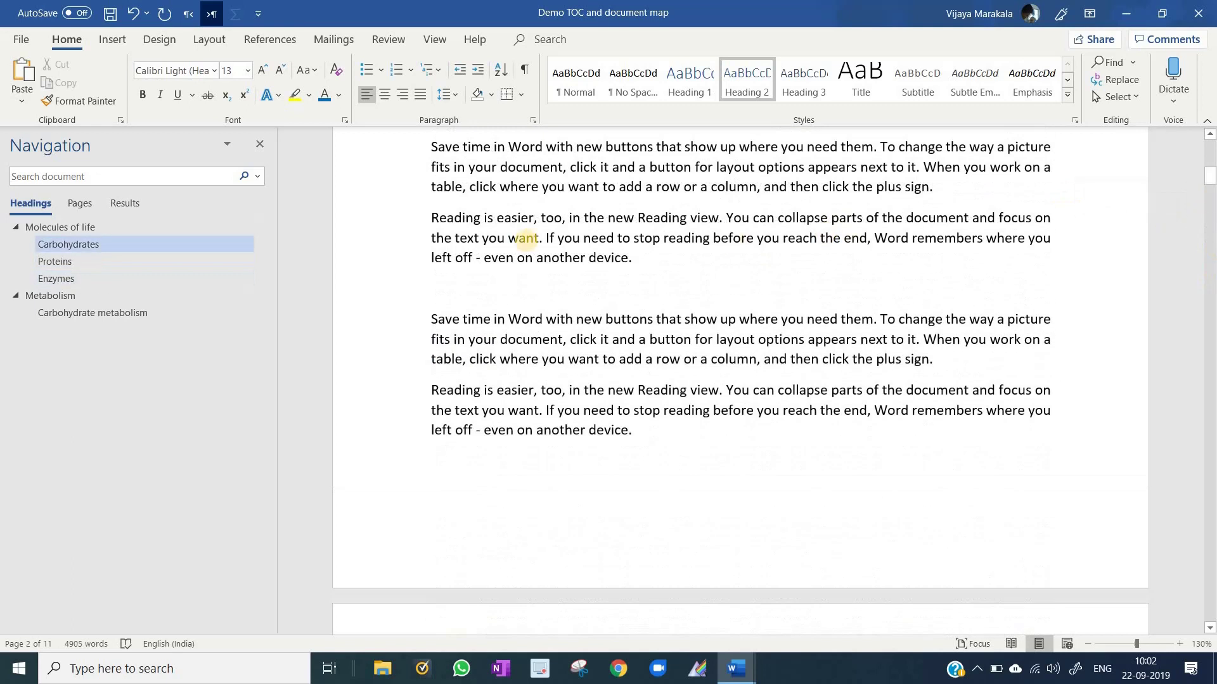
click(437, 40)
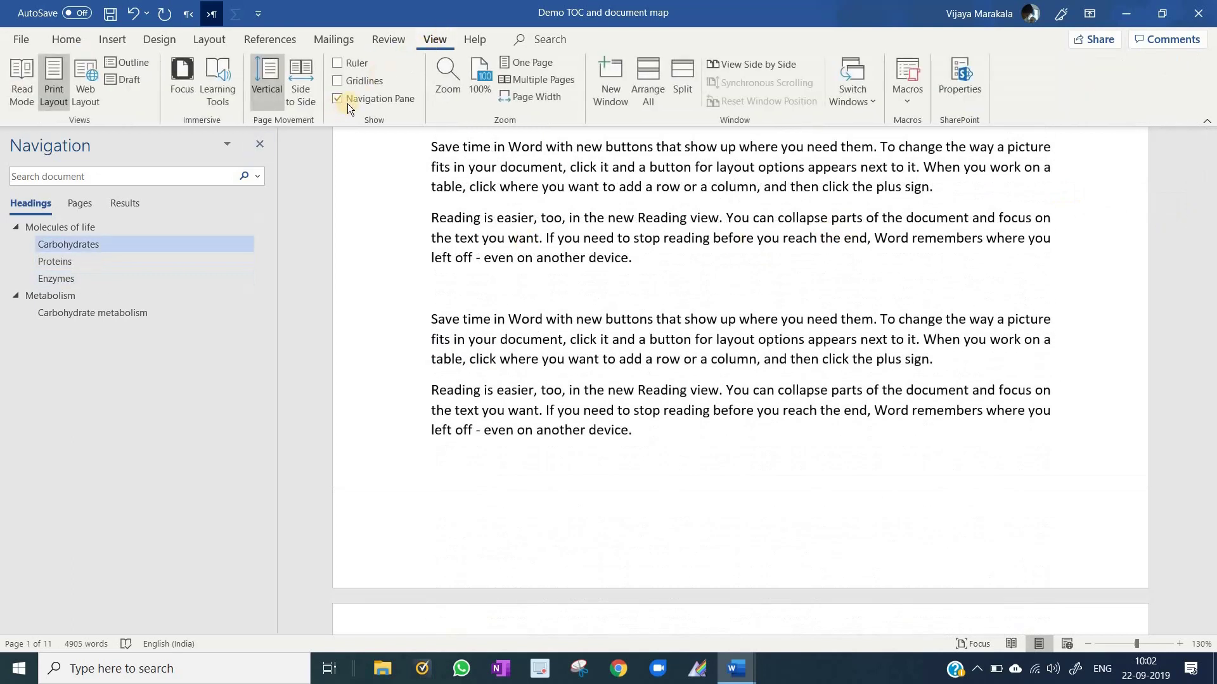
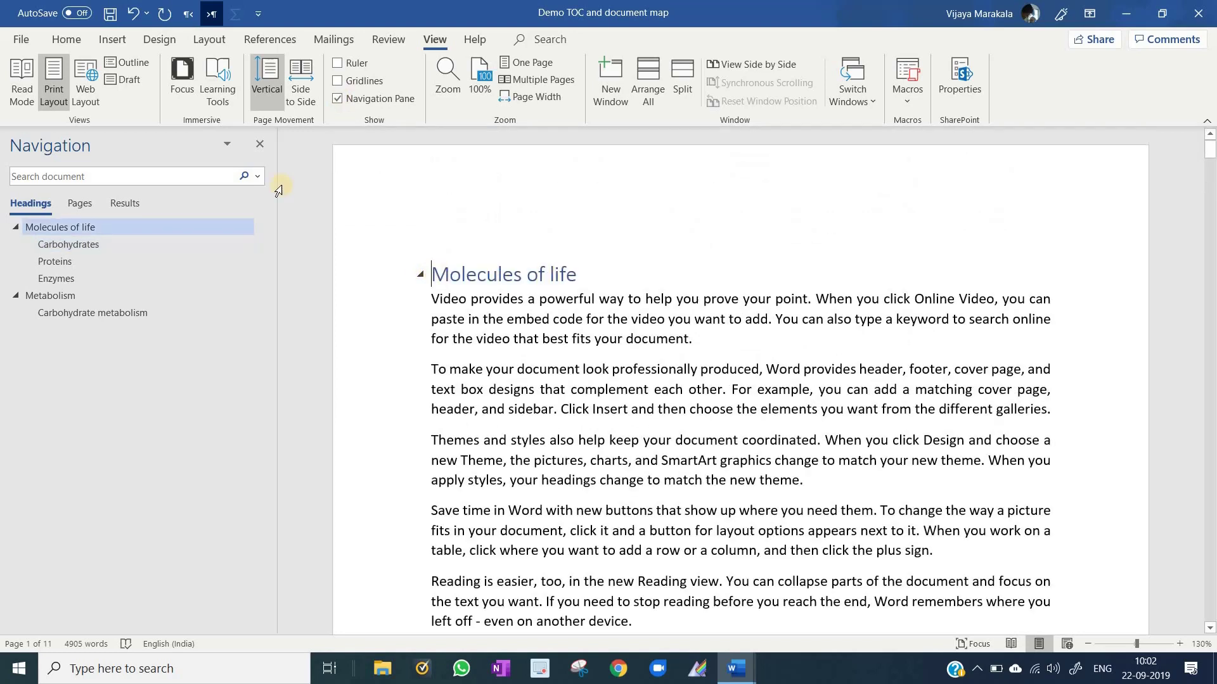
- Number the "Molecules of life" heading with the uppercase Roman numeral format (I., II., III.)
click(66, 40)
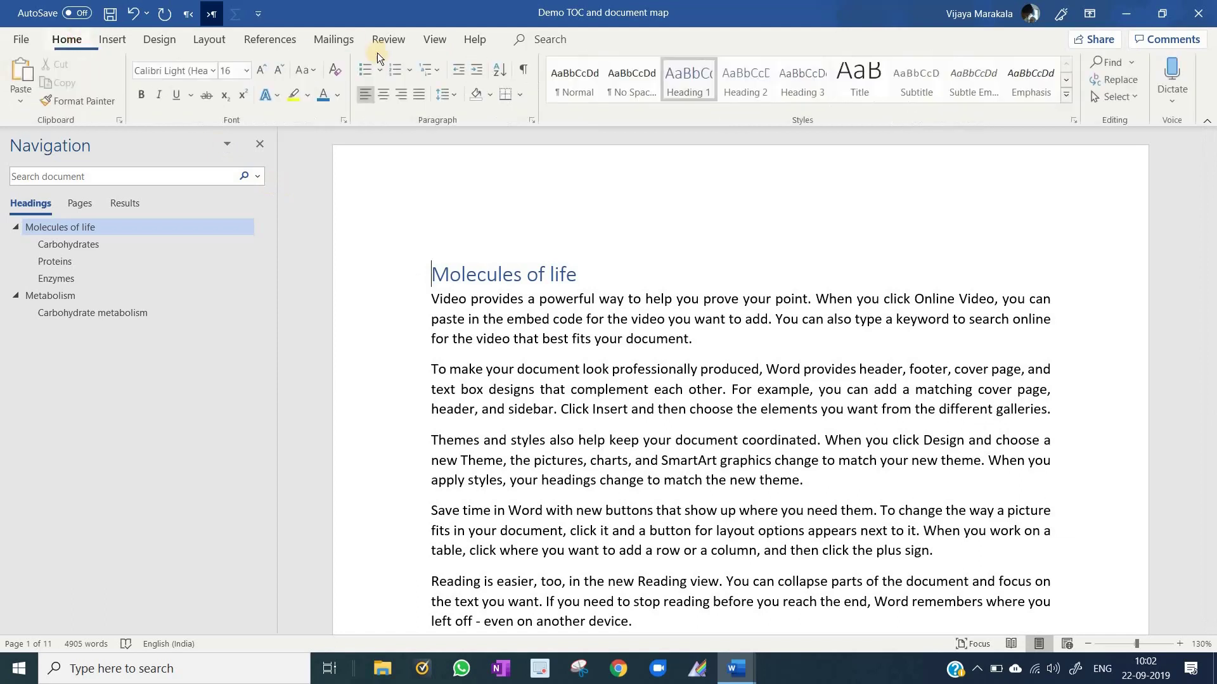
click(409, 73)
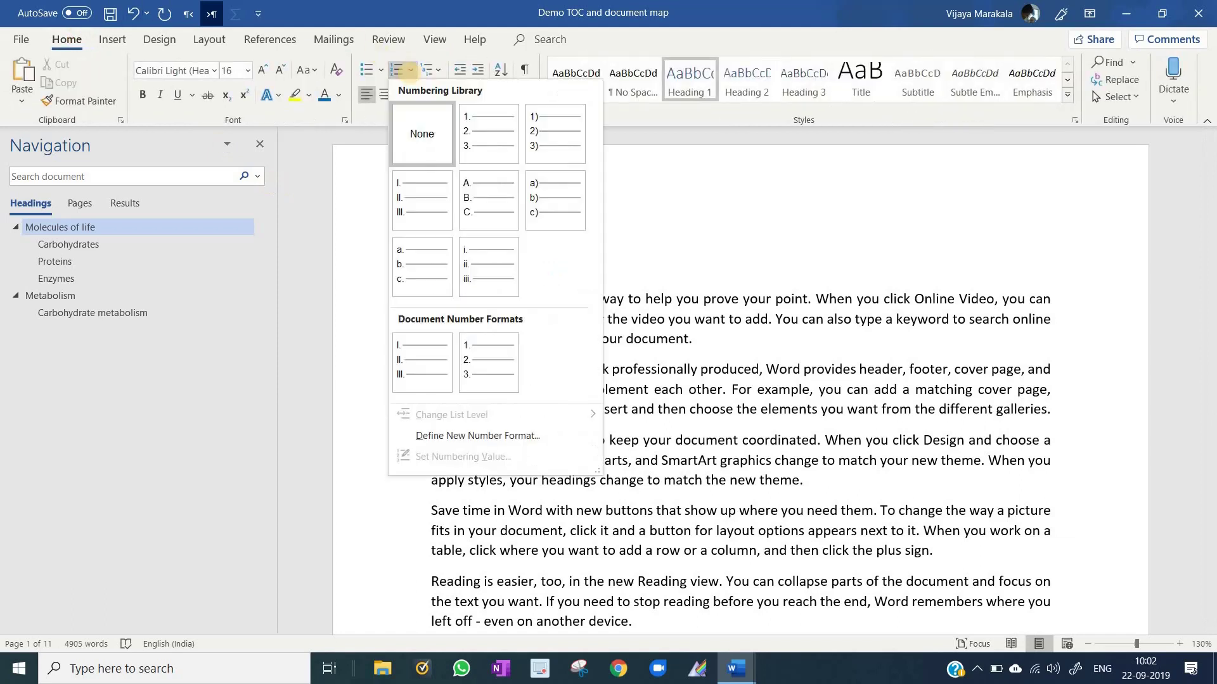
click(404, 190)
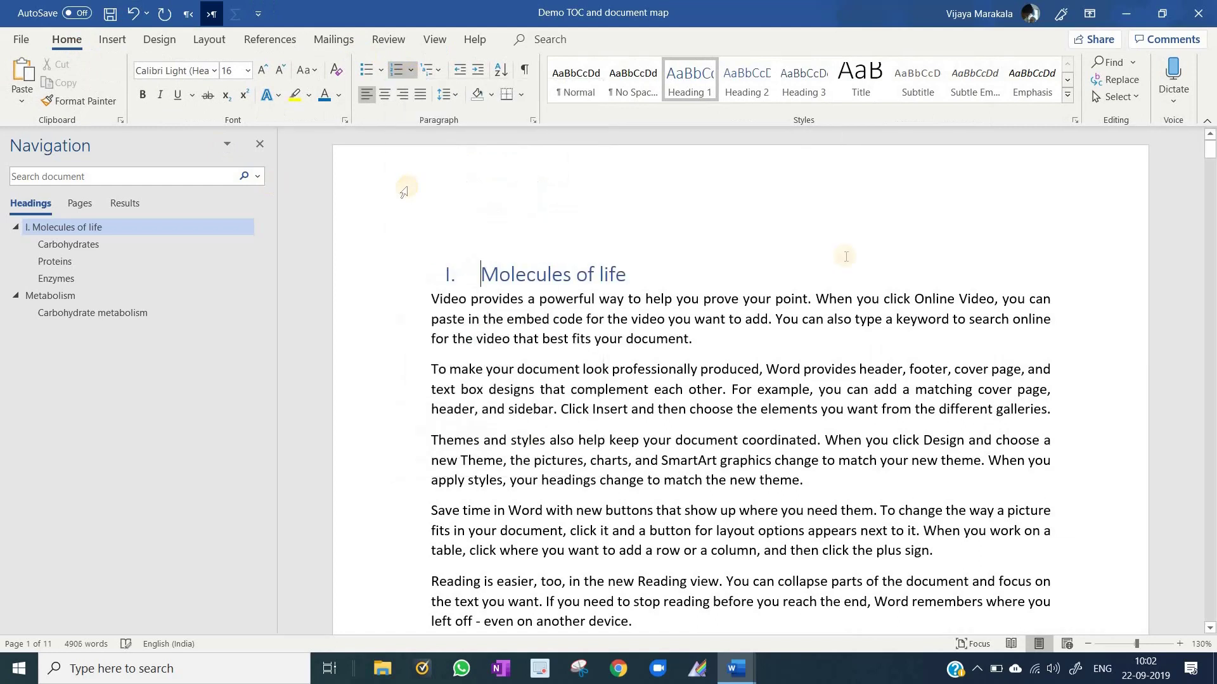
- Number the "Carbohydrates" subheading with the 1., 2., 3. format
scroll(602, 298, down, 4)
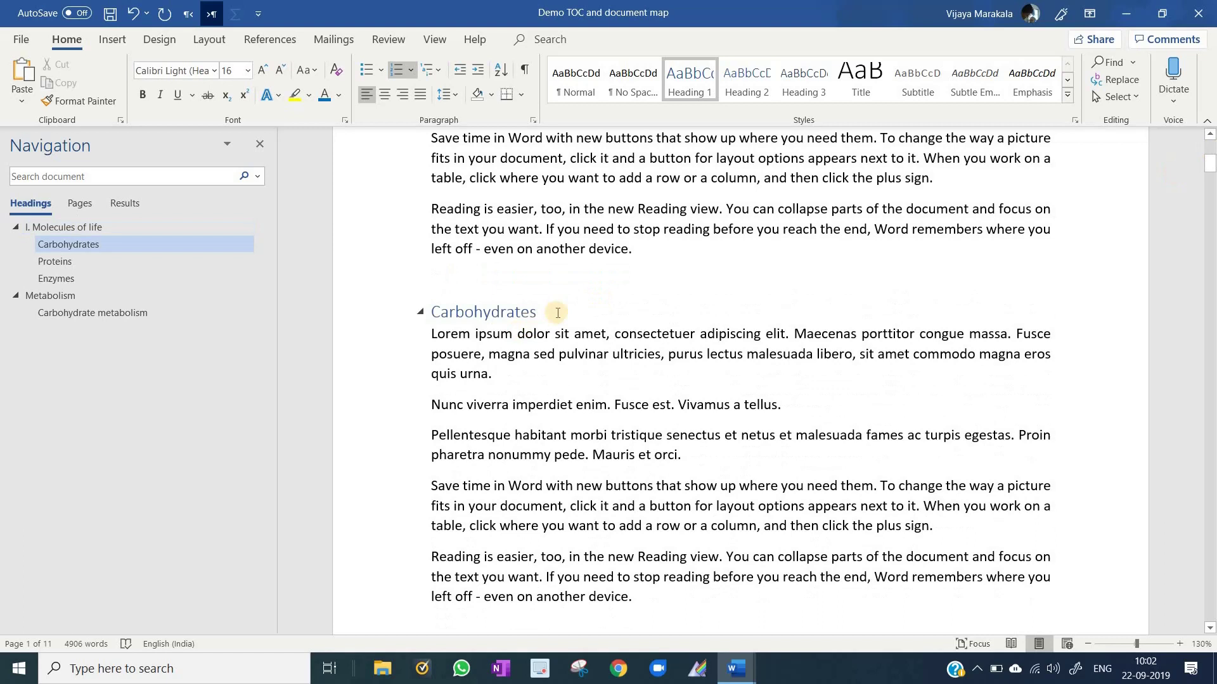
mouse_move(436, 317)
mouse_down()
mouse_move(462, 332)
mouse_move(424, 315)
mouse_up()
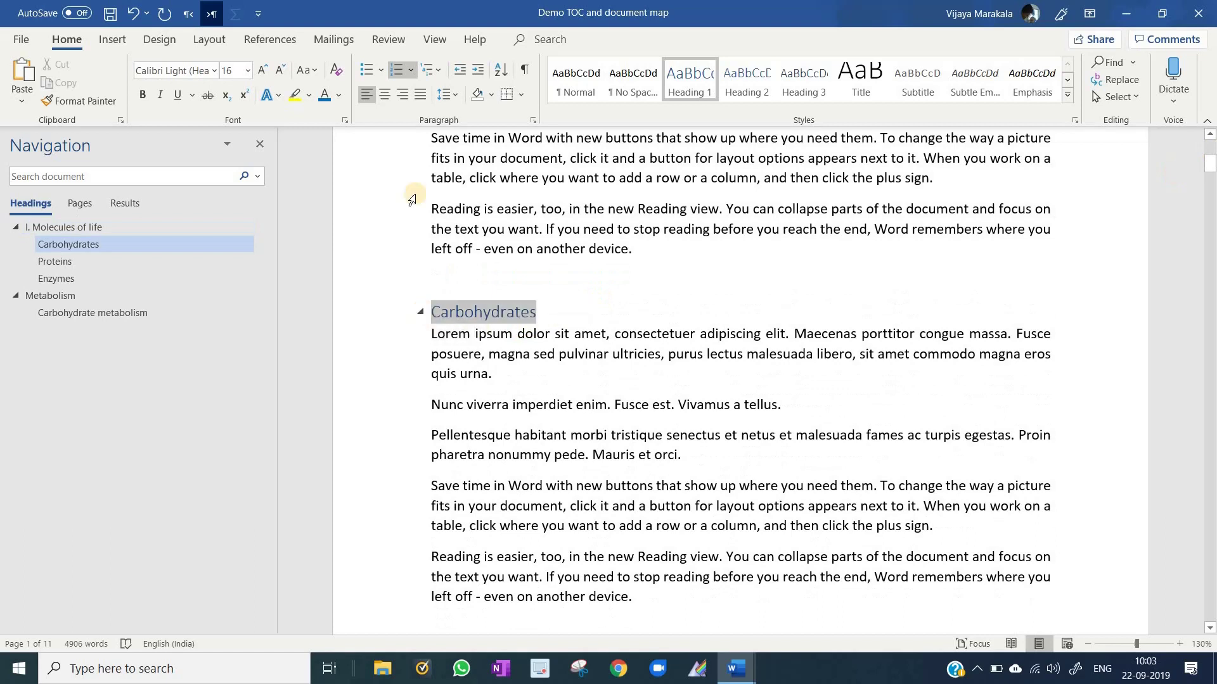
click(411, 70)
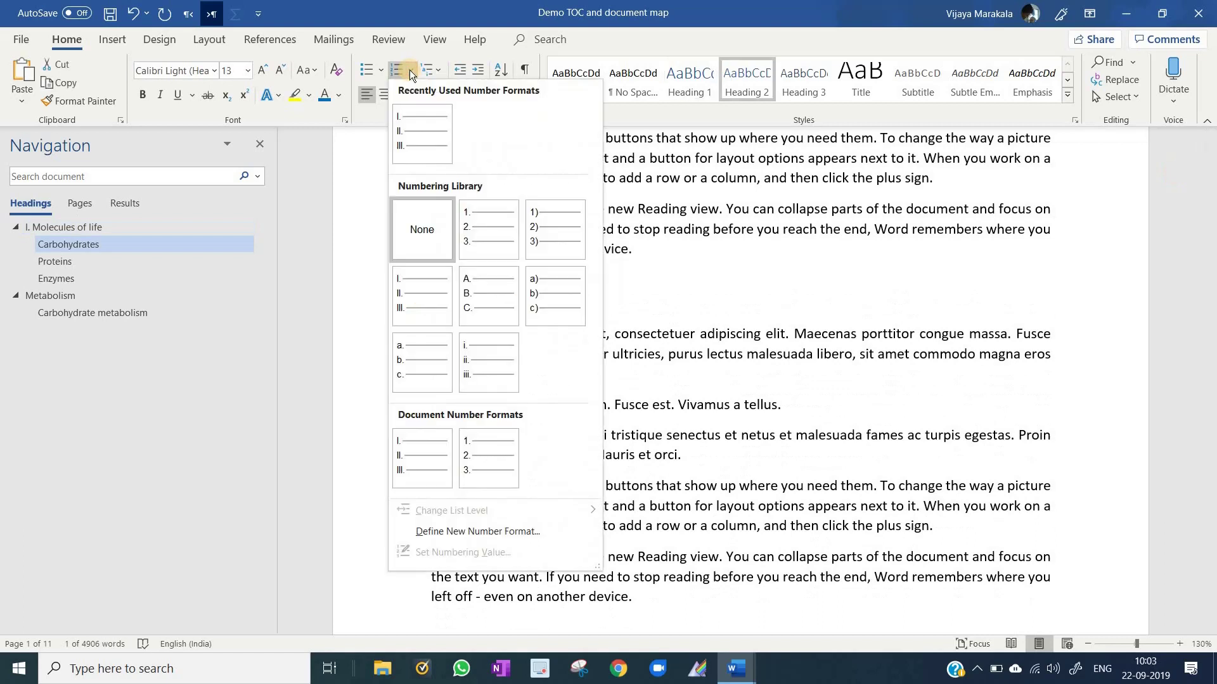
click(483, 222)
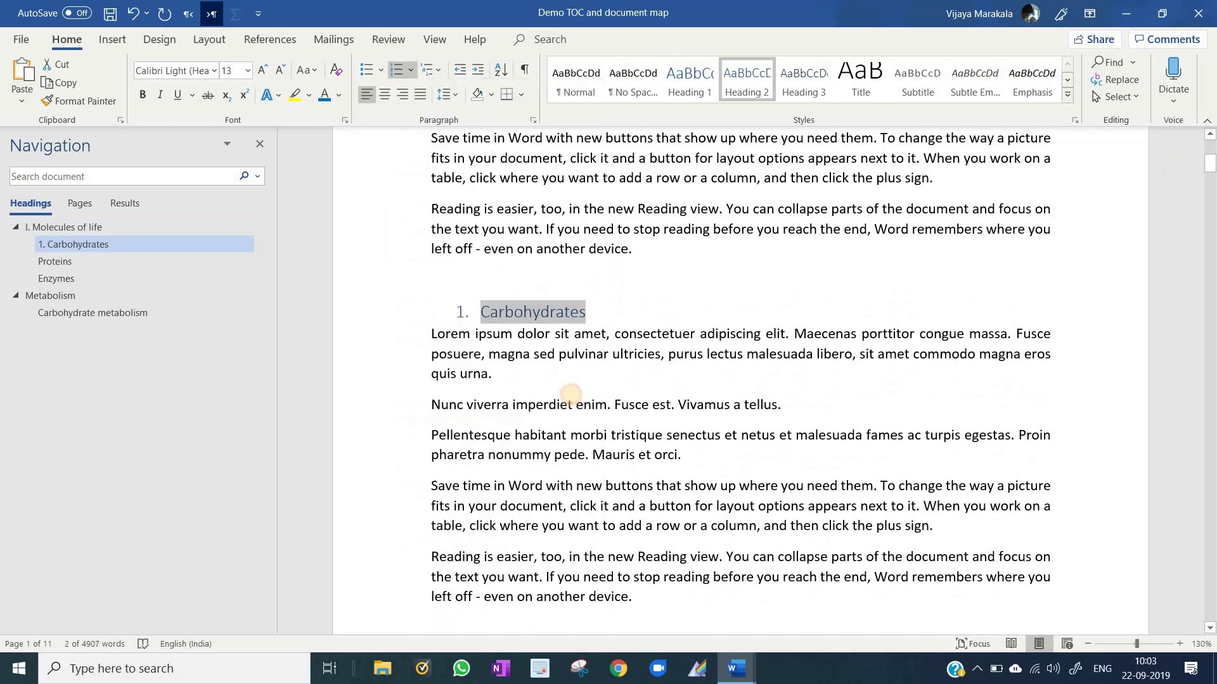
click(572, 404)
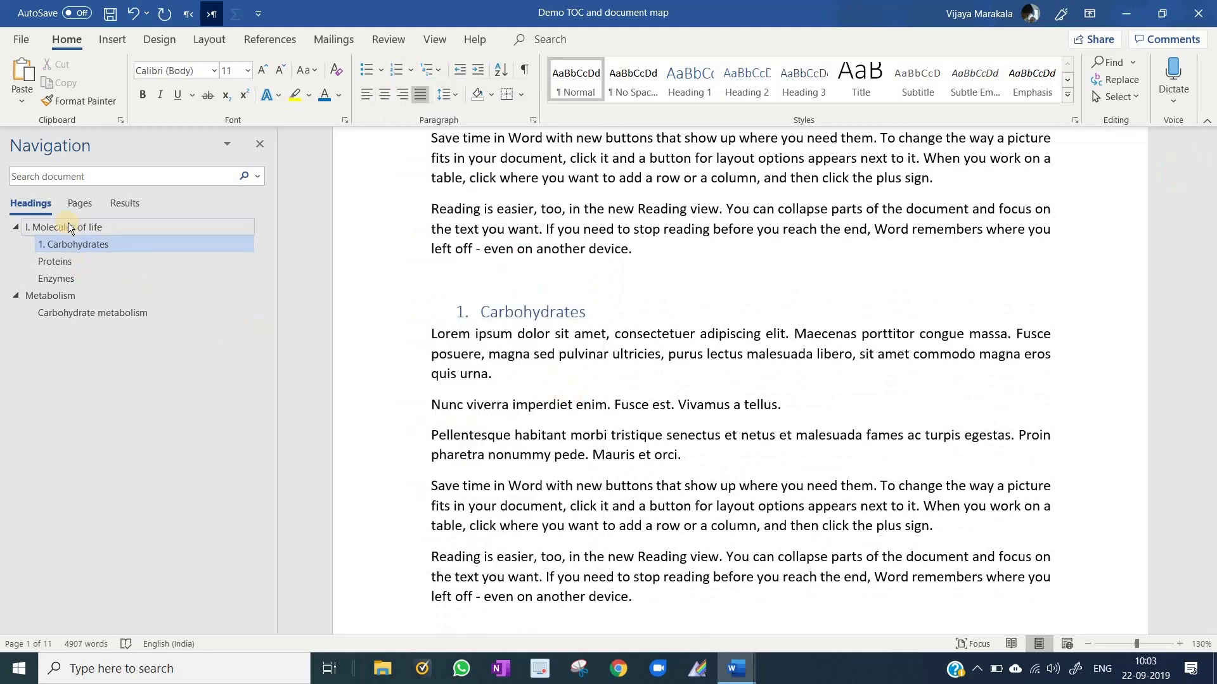
- Insert random sample paragraphs with =rand() after the first "Reading is easier" paragraph of the Carbohydrates section
click(73, 244)
click(406, 336)
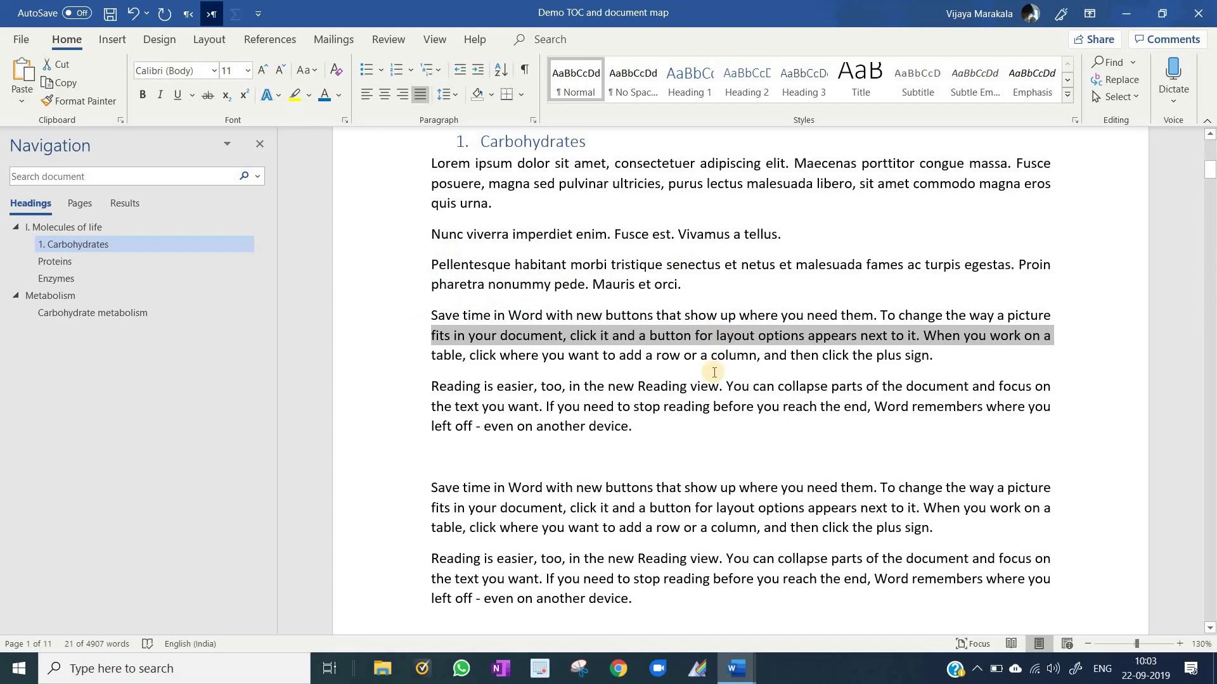
drag(431, 163, 645, 355)
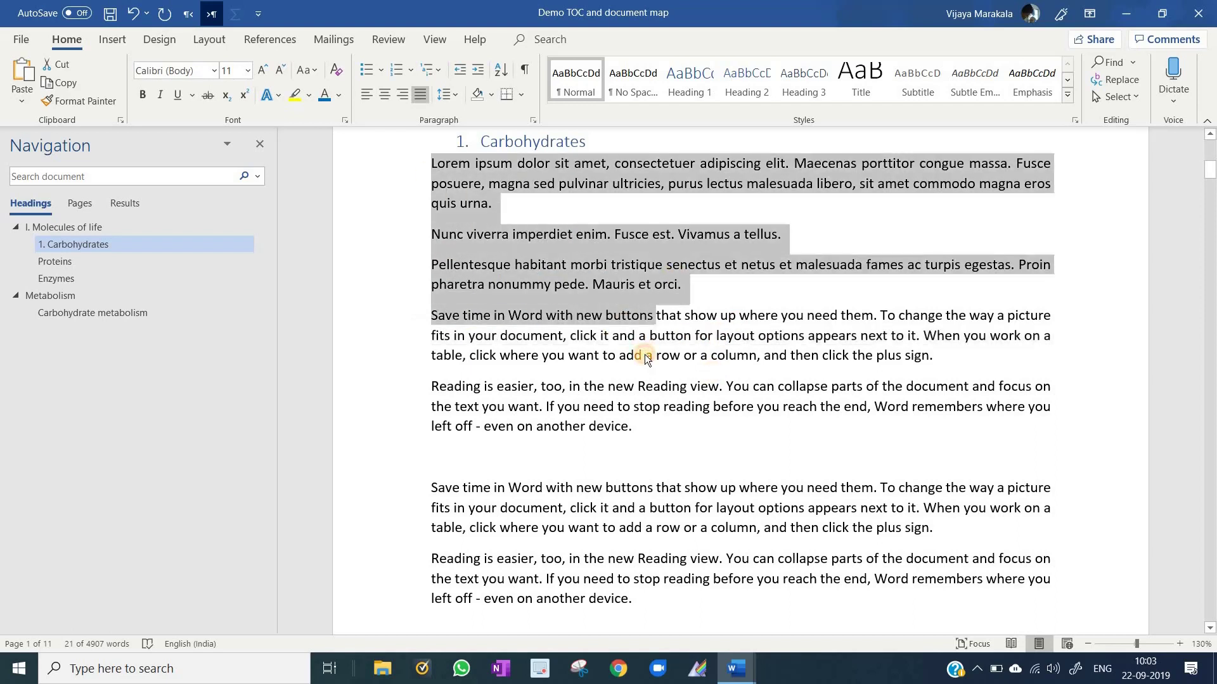
click(646, 432)
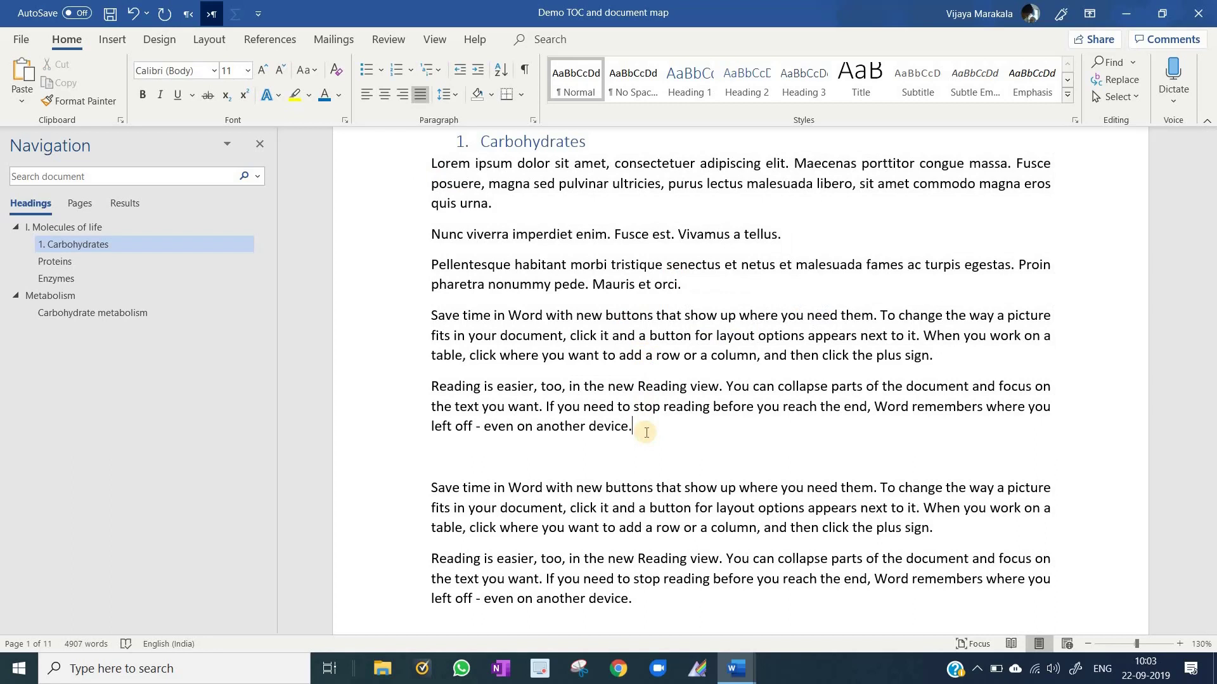
key(Return)
text(=)
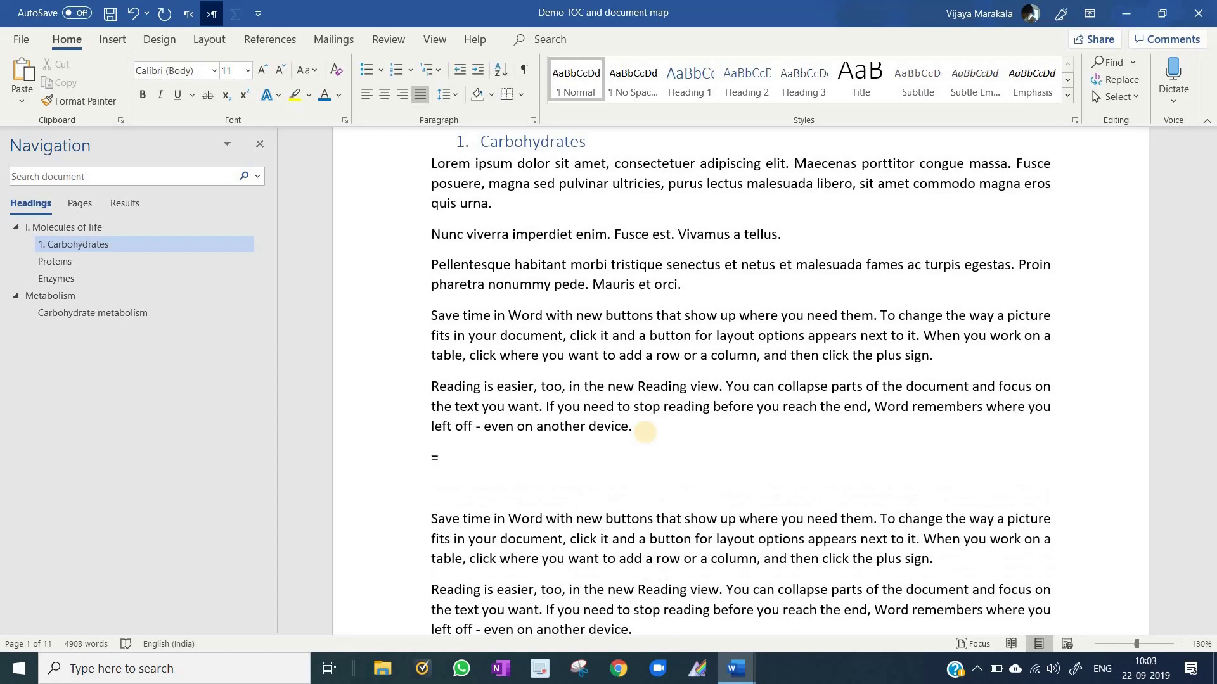
text(rand())
key(Return)
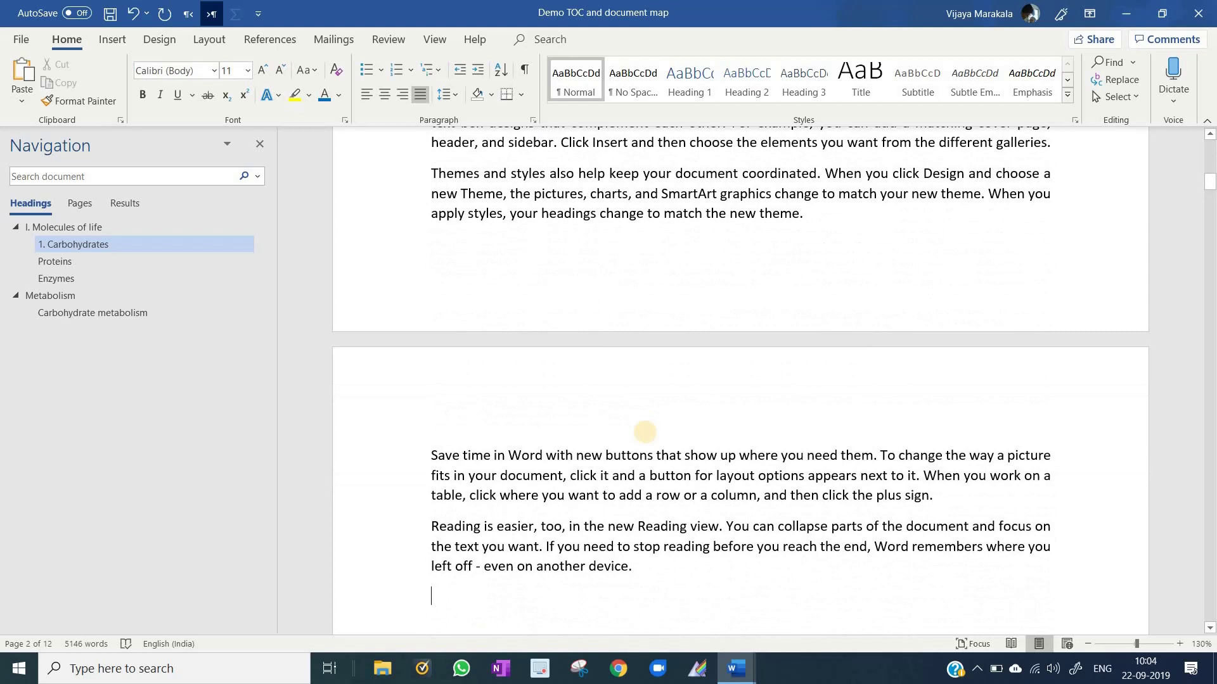
- Add Lorem ipsum filler text with =lorem() below the new paragraphs, followed by a single sample paragraph with =rand(1)
text(=)
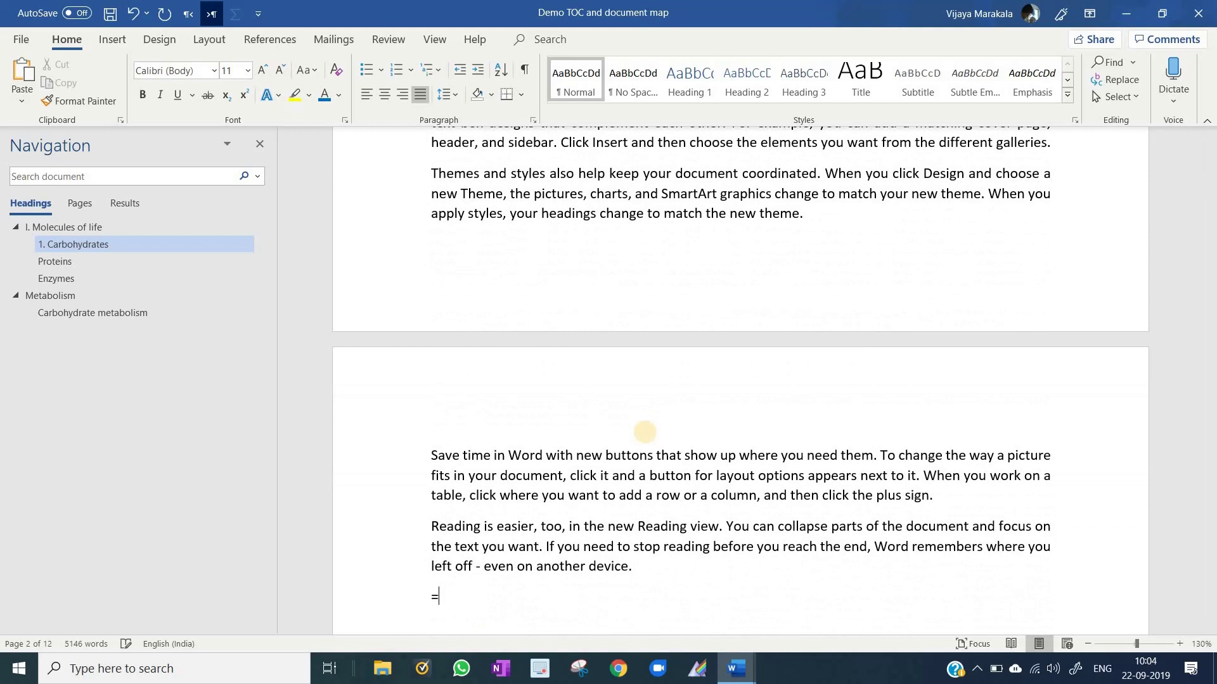
text(lorem())
key(Return)
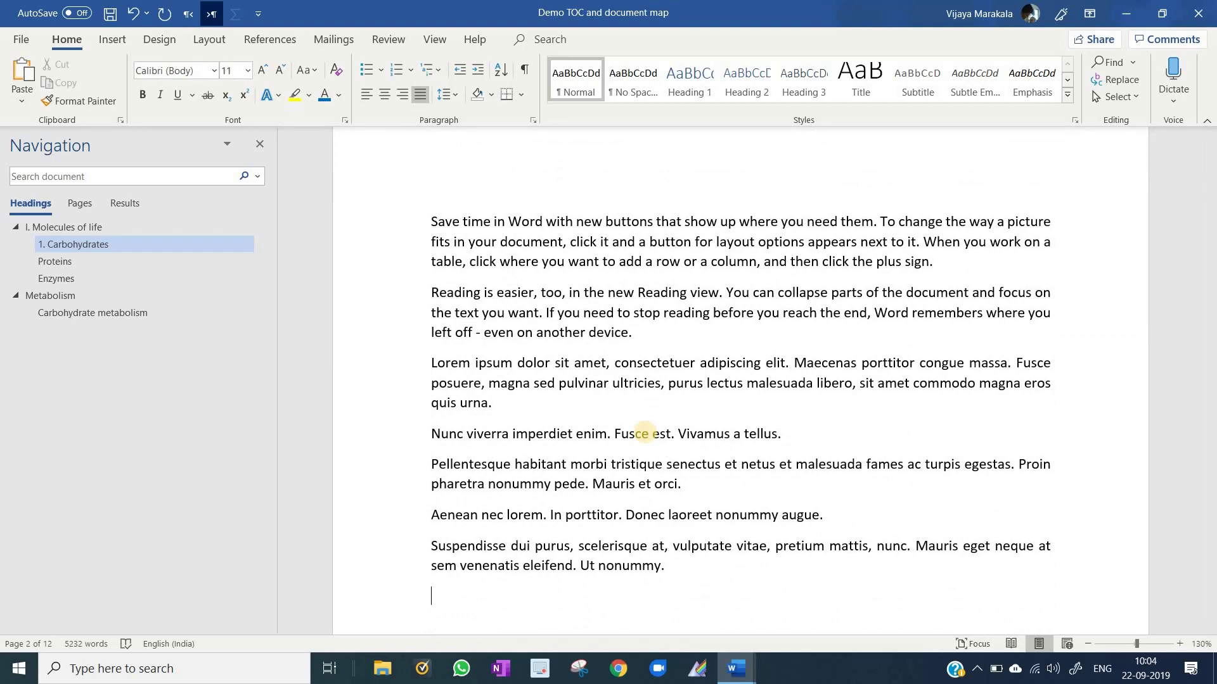
text(=rand()
text(1))
key(Return)
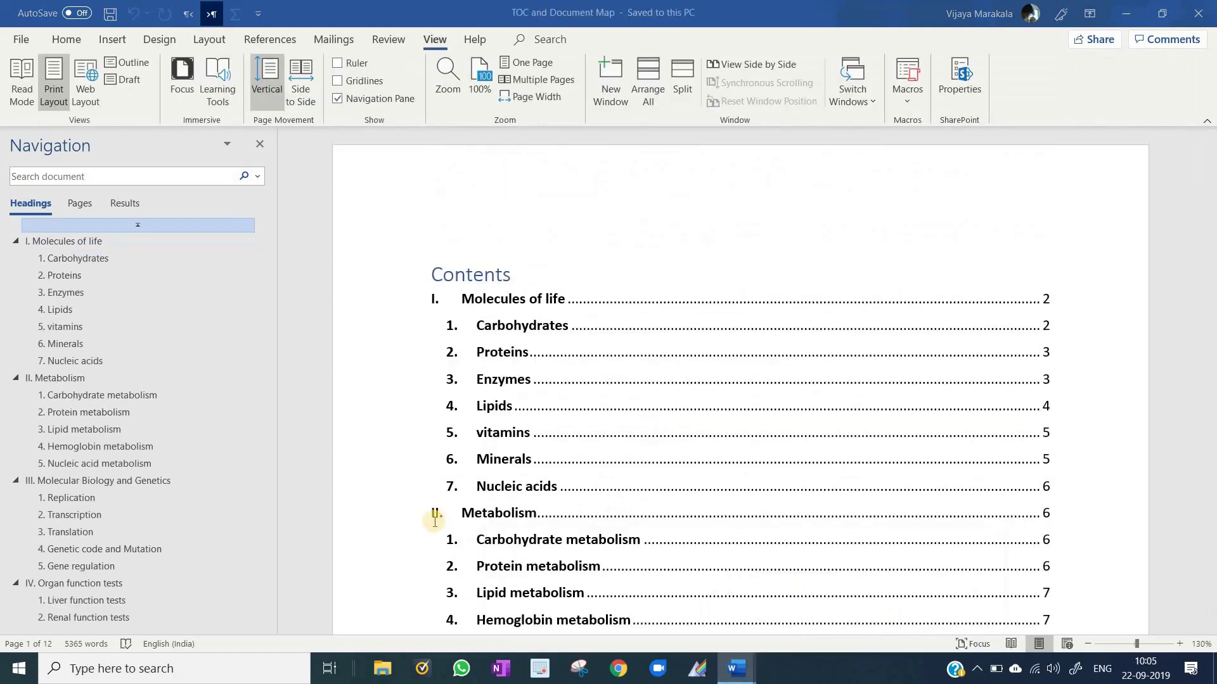
- In the "TOC and Document Map" document, visit headings from Cardiac markers up to Genetic code and Mutation, and examine the Contents table
scroll(117, 448, down, 2)
click(104, 547)
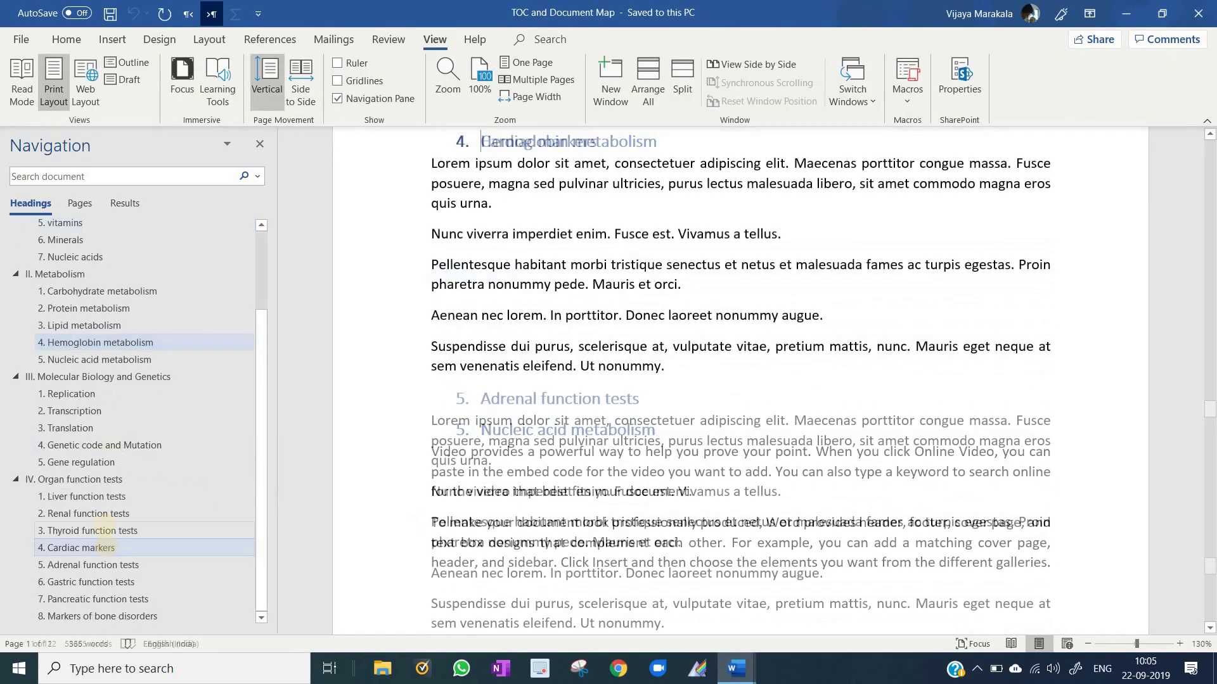
click(105, 531)
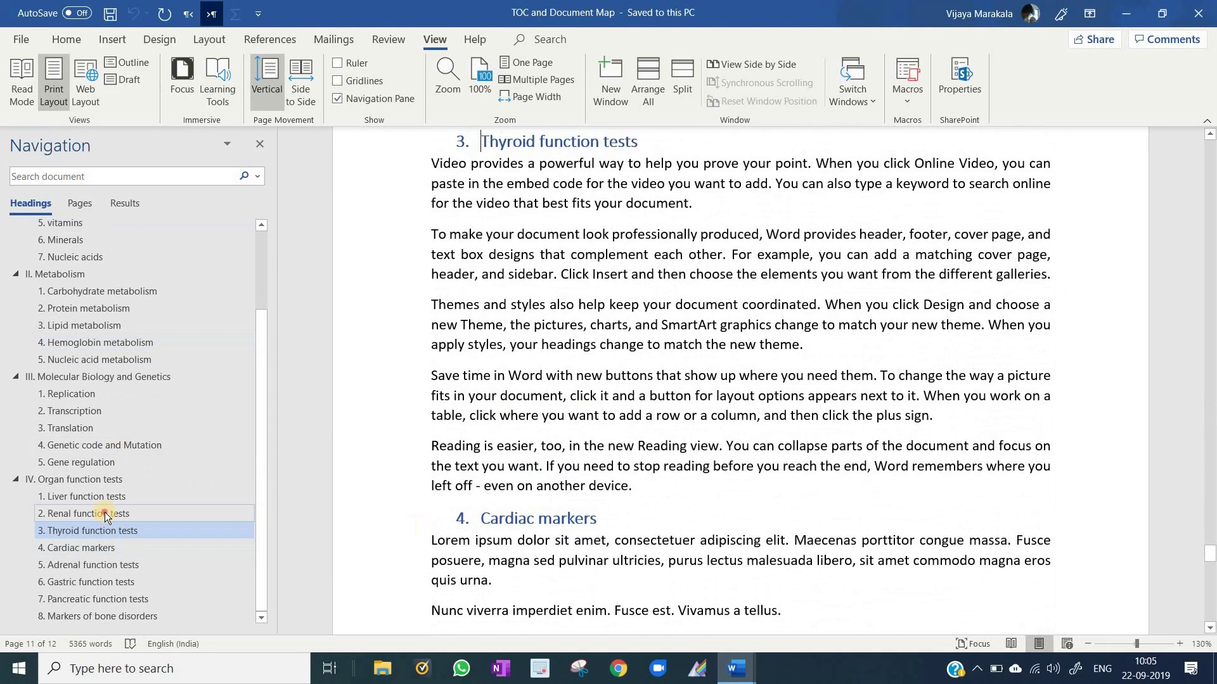
click(104, 513)
click(111, 495)
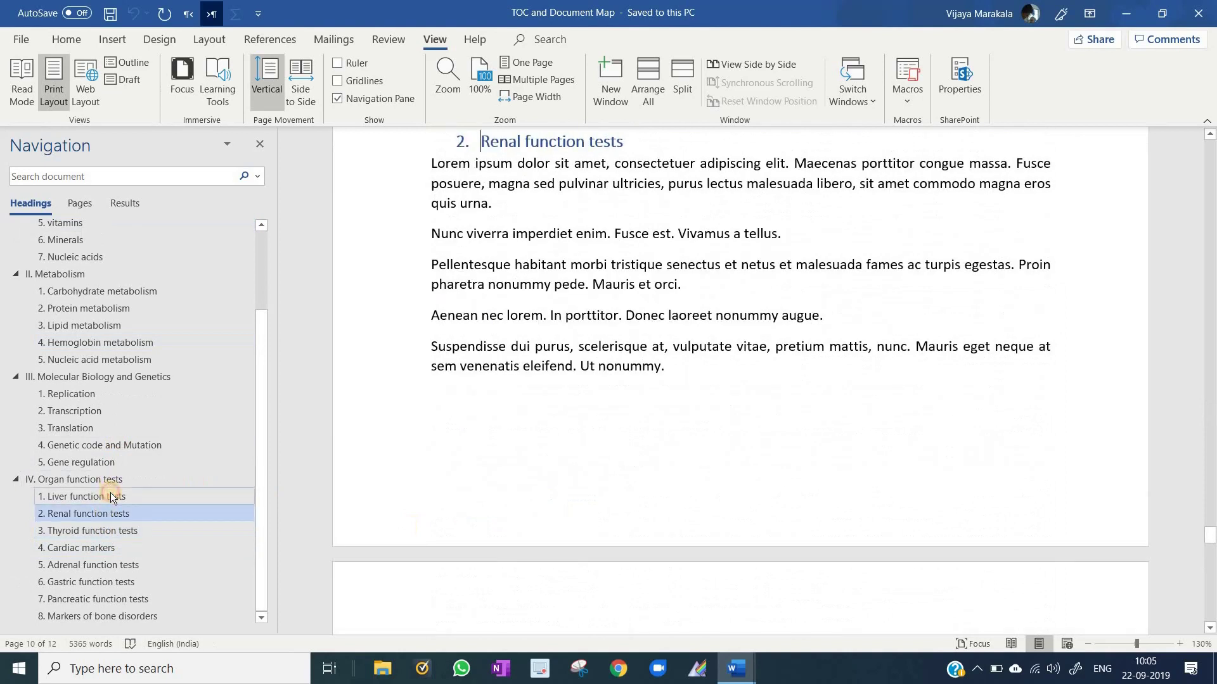
click(115, 445)
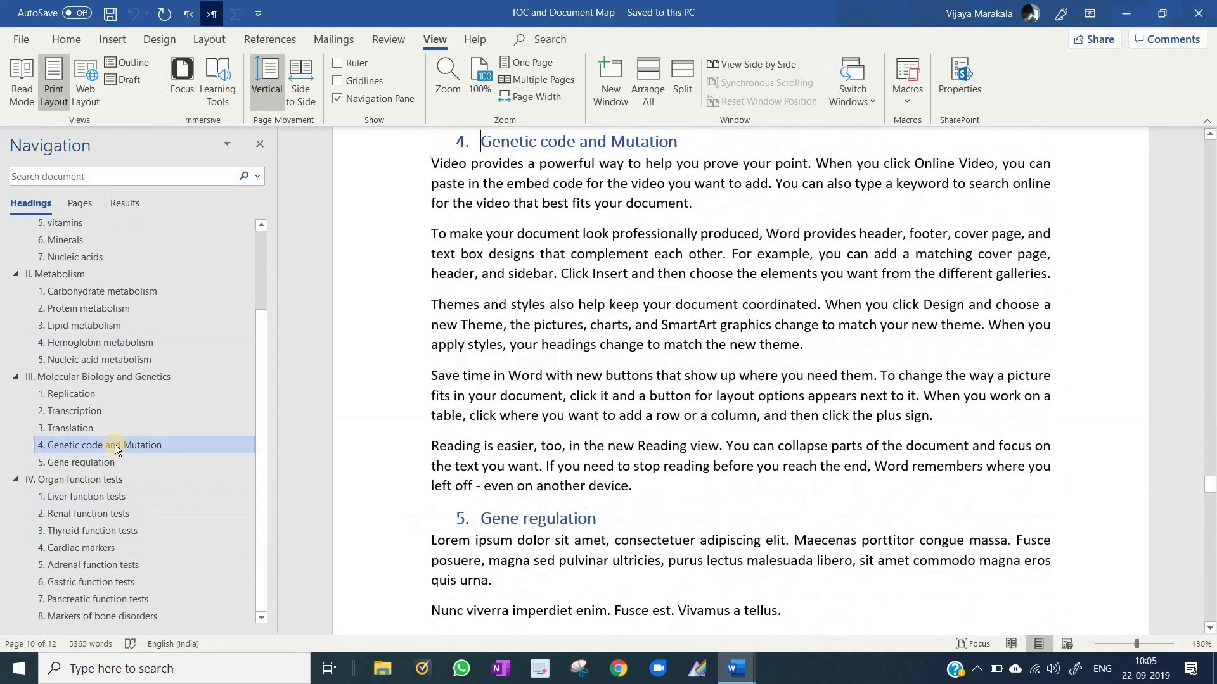
drag(1211, 485, 1211, 158)
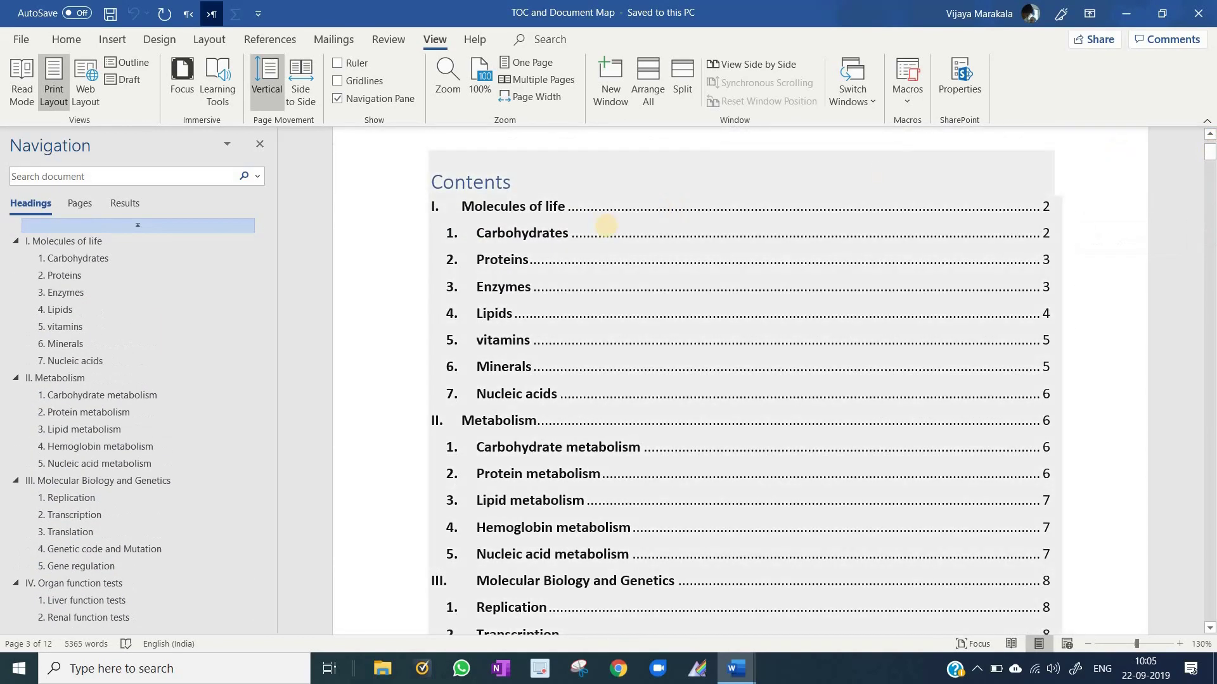
click(607, 228)
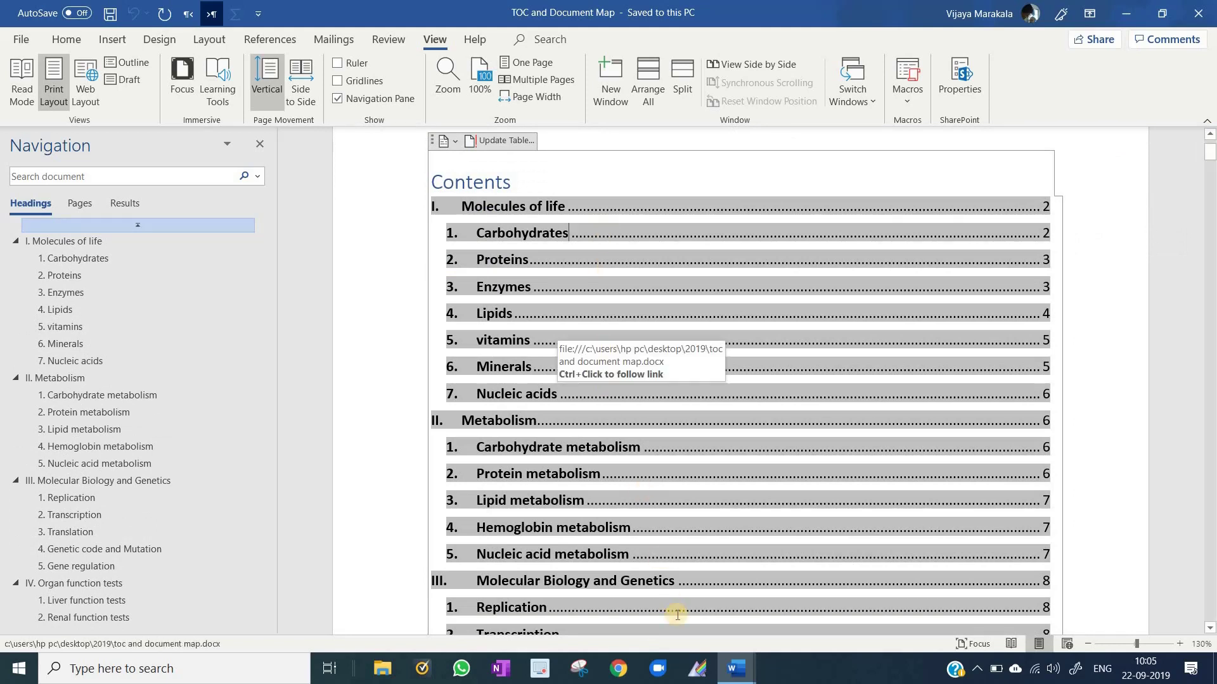
- Switch back to the "Demo TOC and document map" document and add a blank line above the "Molecules of life" heading
click(730, 664)
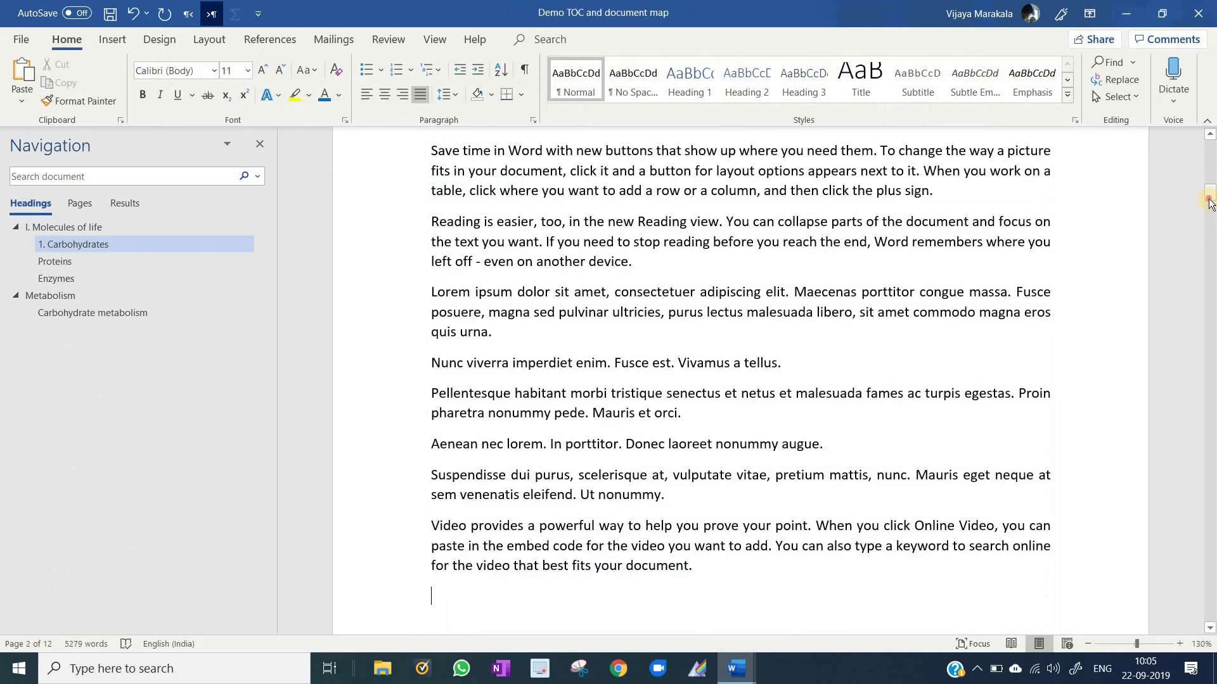
click(1212, 147)
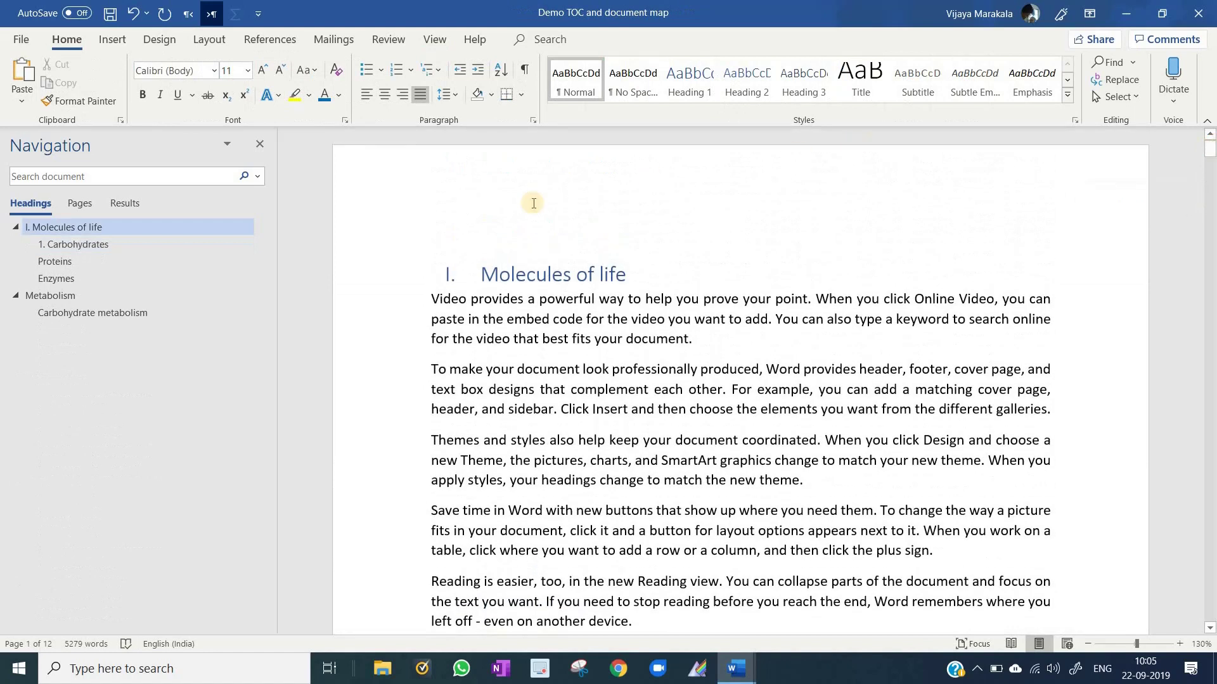
click(481, 214)
key(Return)
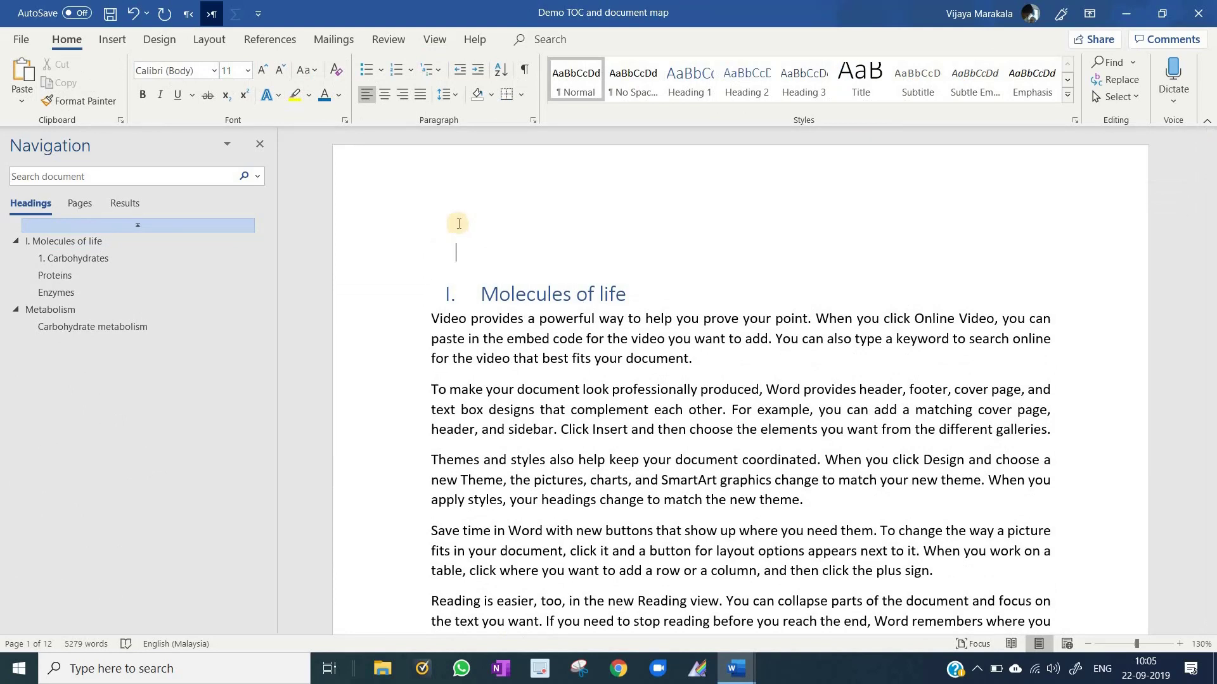
- Insert an Automatic Table 1 table of contents on the blank line at the start of the document
click(282, 33)
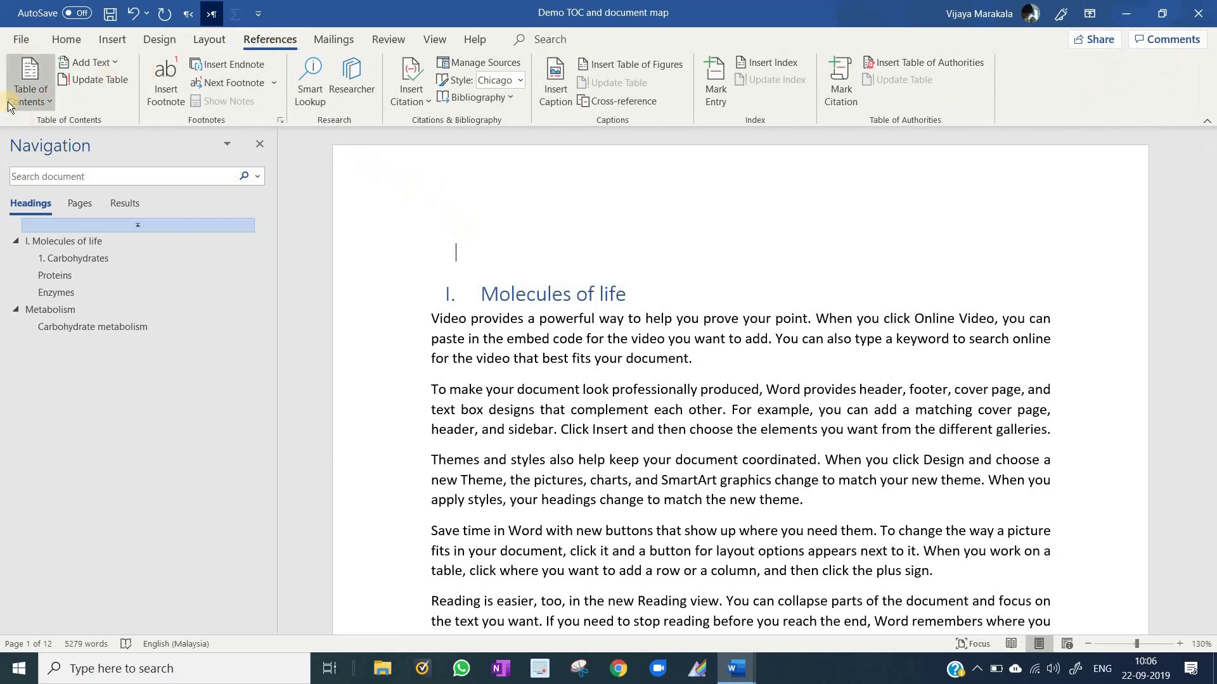
click(49, 100)
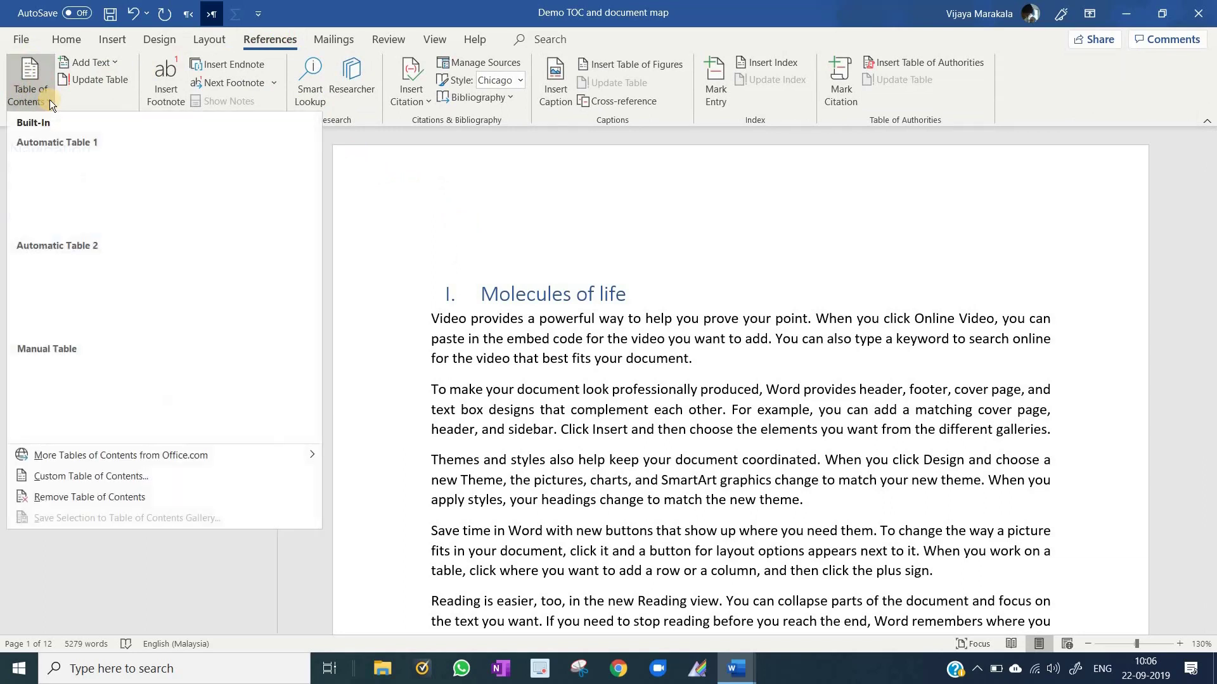
click(91, 202)
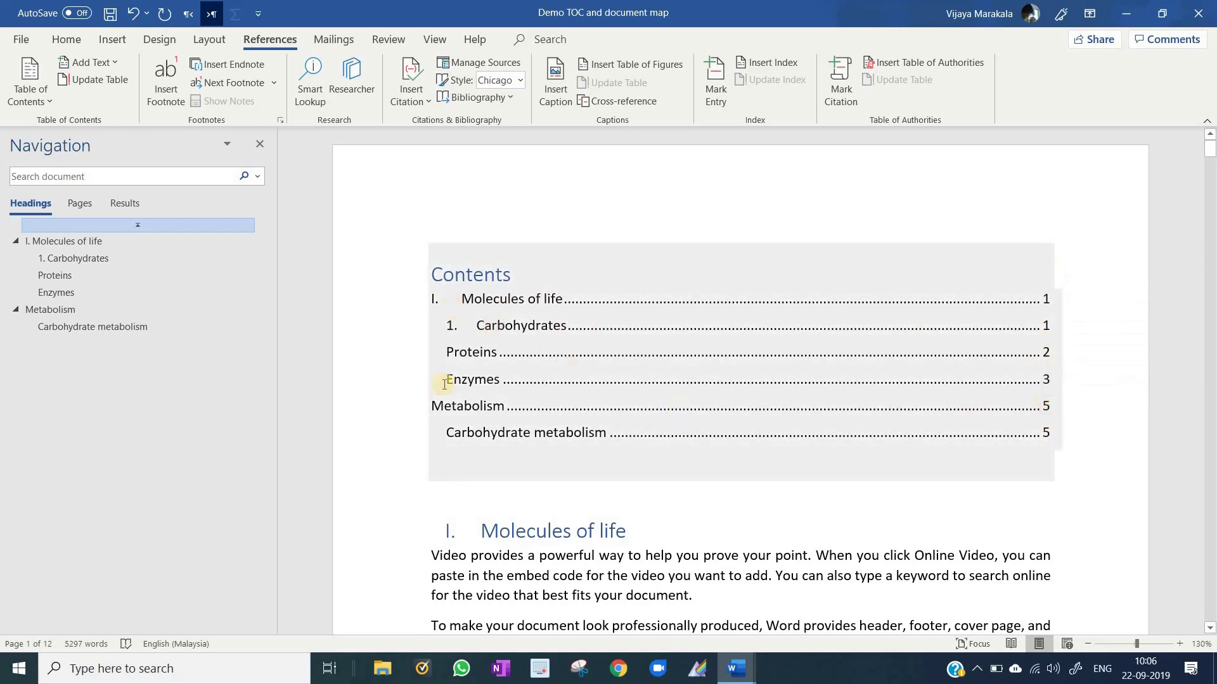
- Number the "Metabolism" heading with the recently used Roman numeral format (I., II., III.)
click(433, 405)
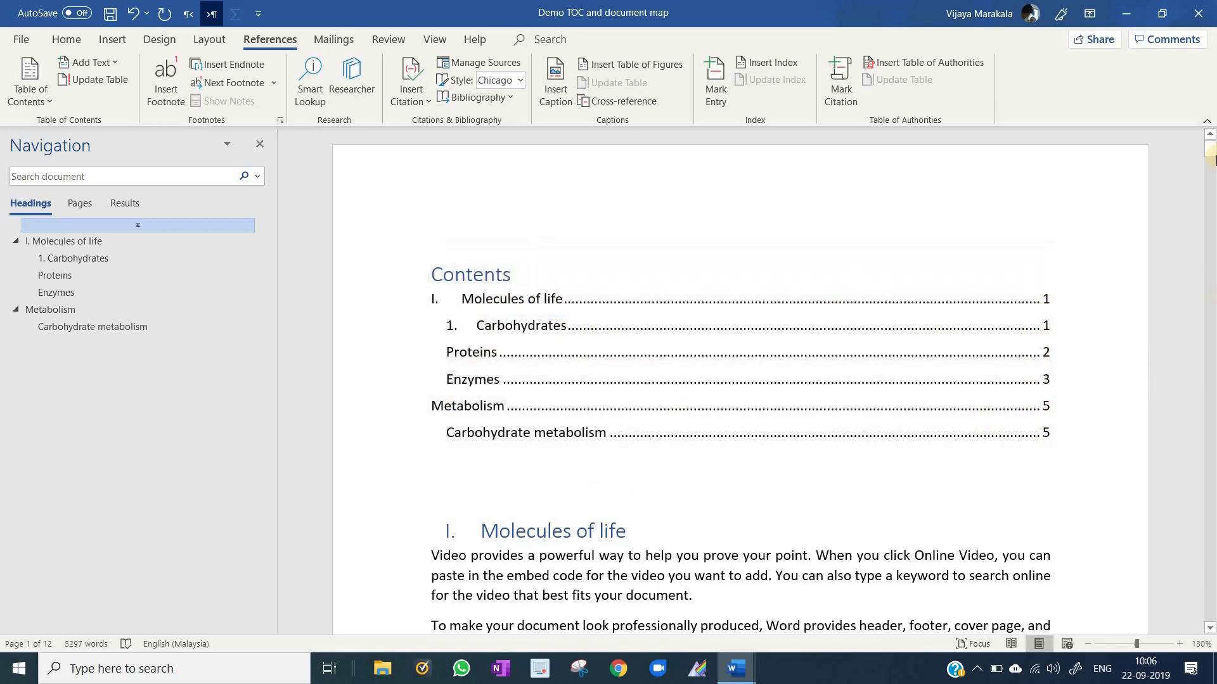
click(50, 309)
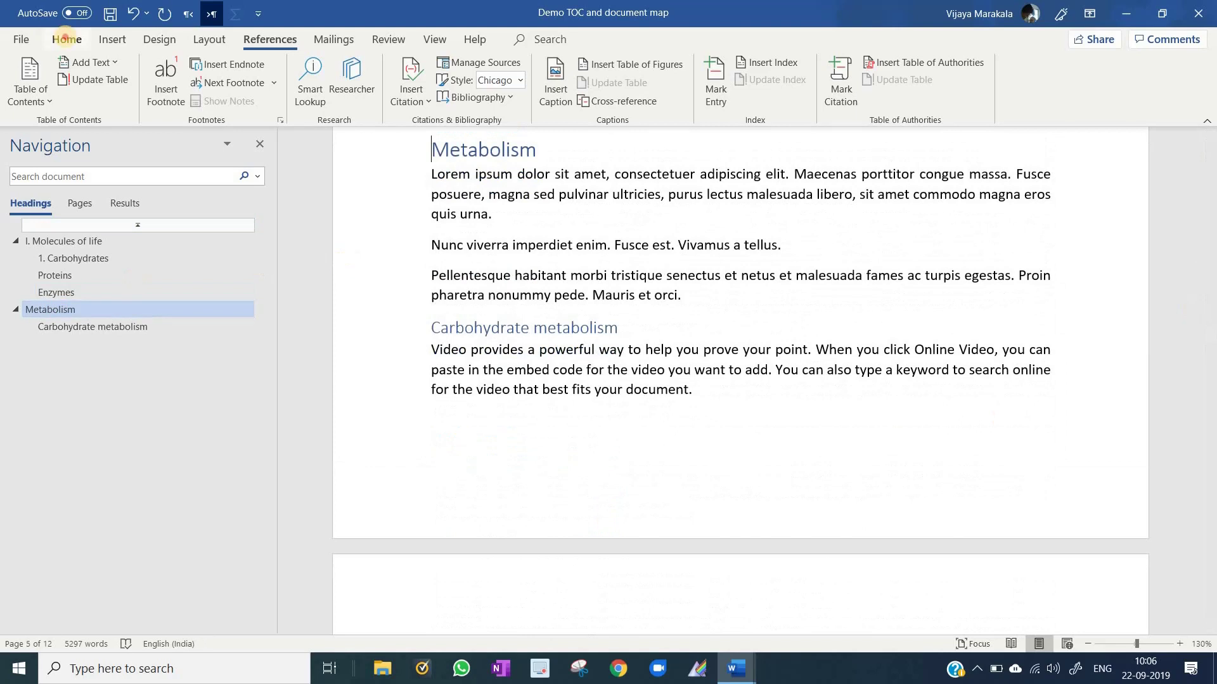
click(65, 39)
click(412, 70)
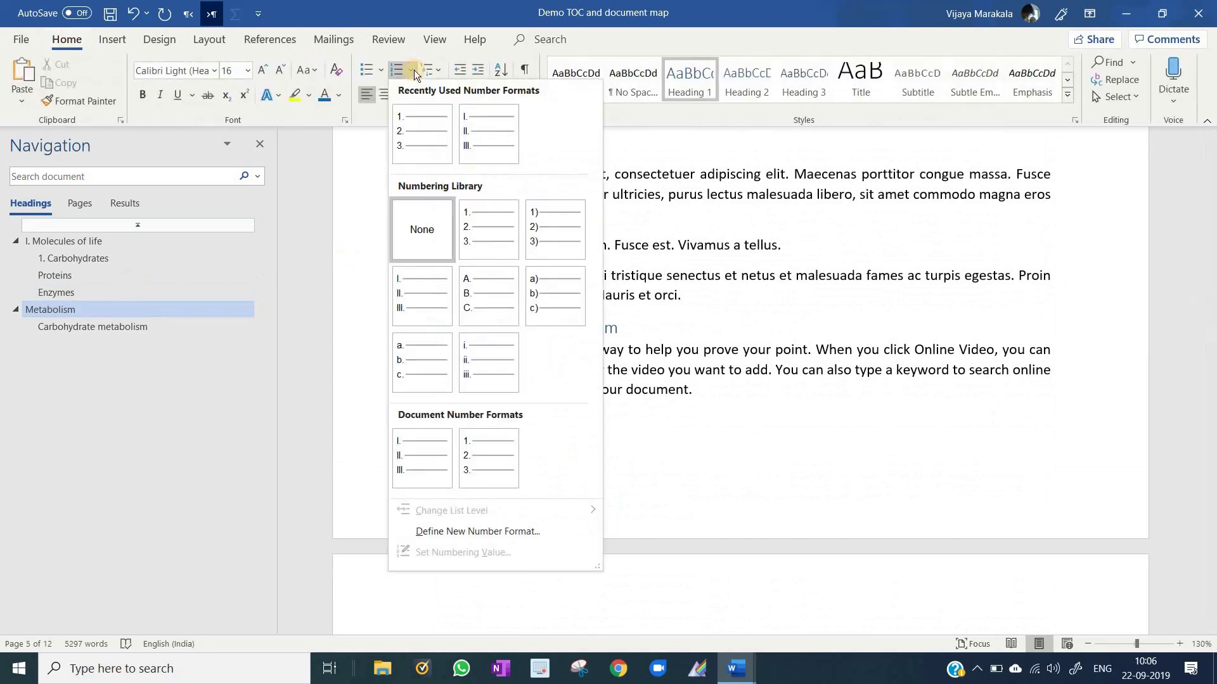
click(478, 137)
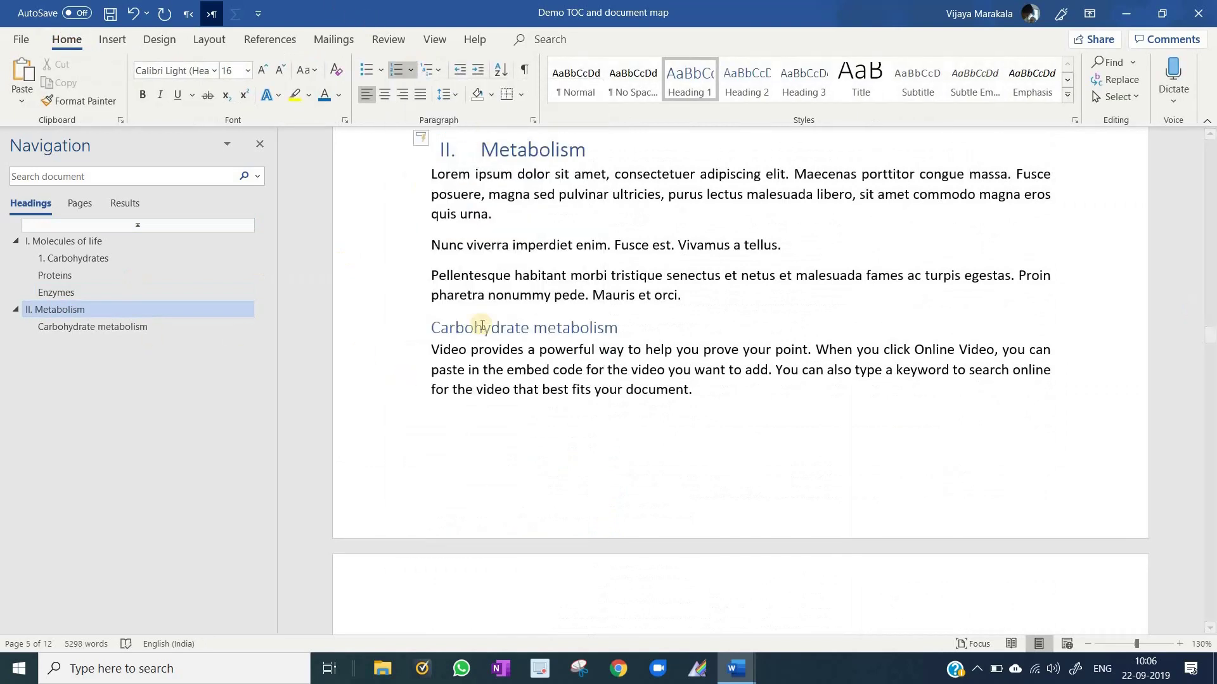
- Update the entire table of contents at the start of the document, including both its heading entries and page numbers
drag(1210, 333, 1211, 150)
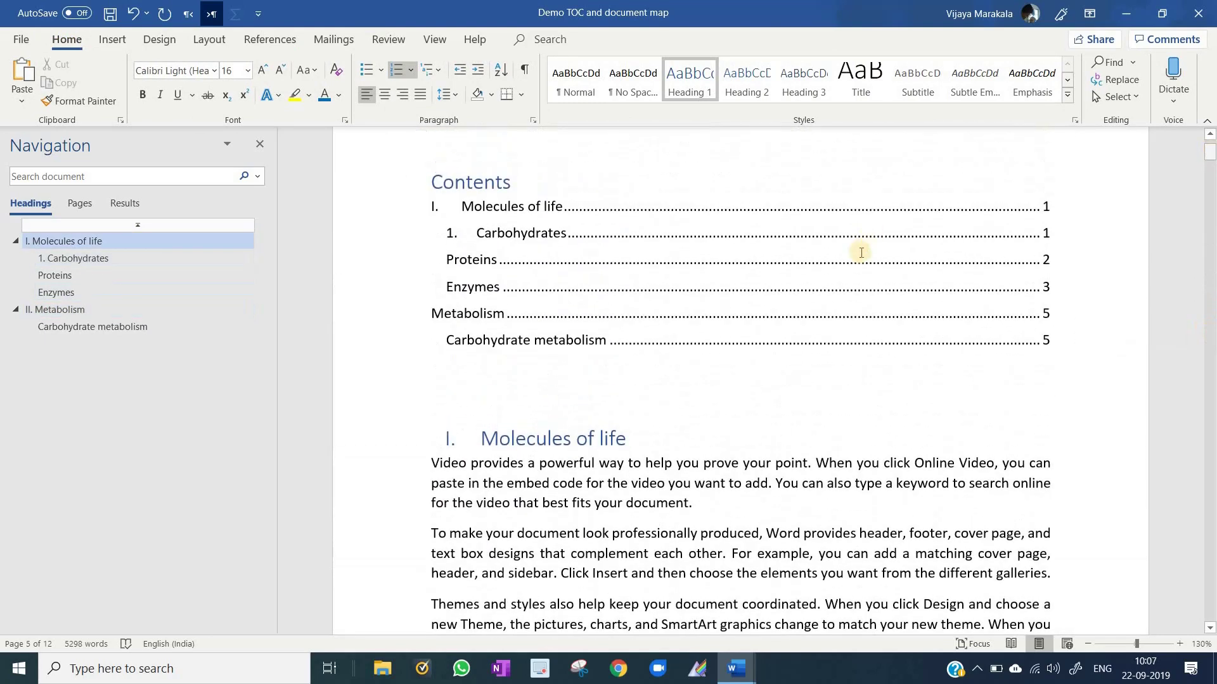
click(861, 253)
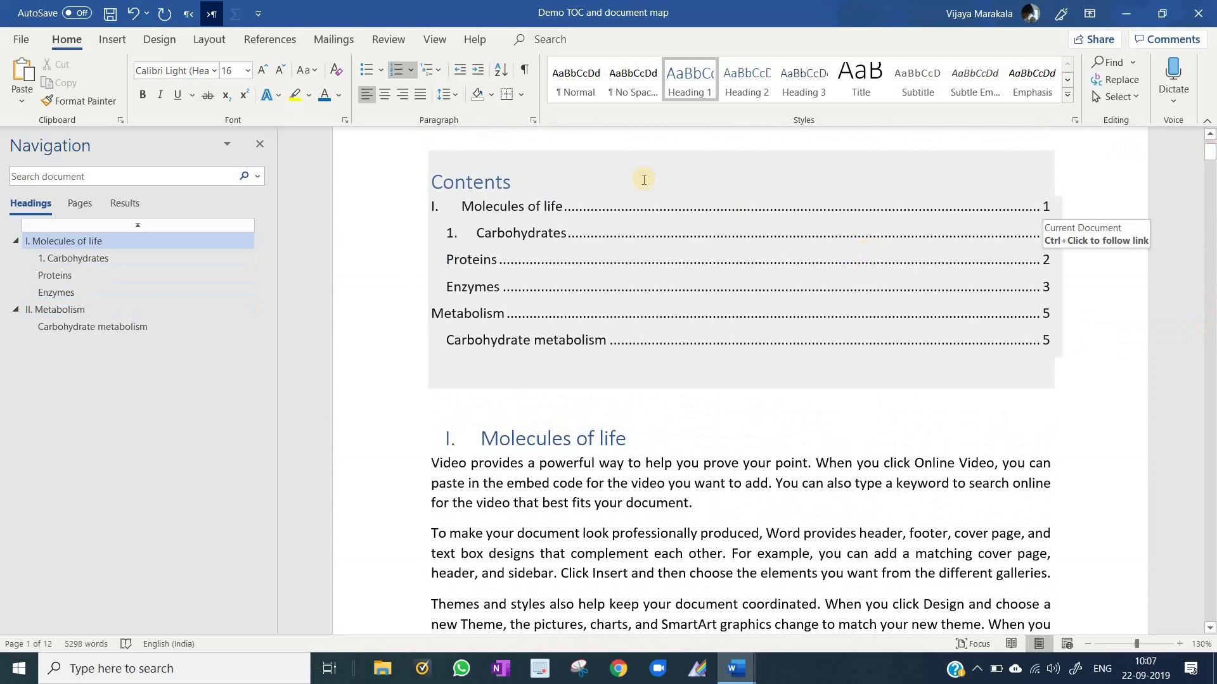
scroll(758, 272, up, 2)
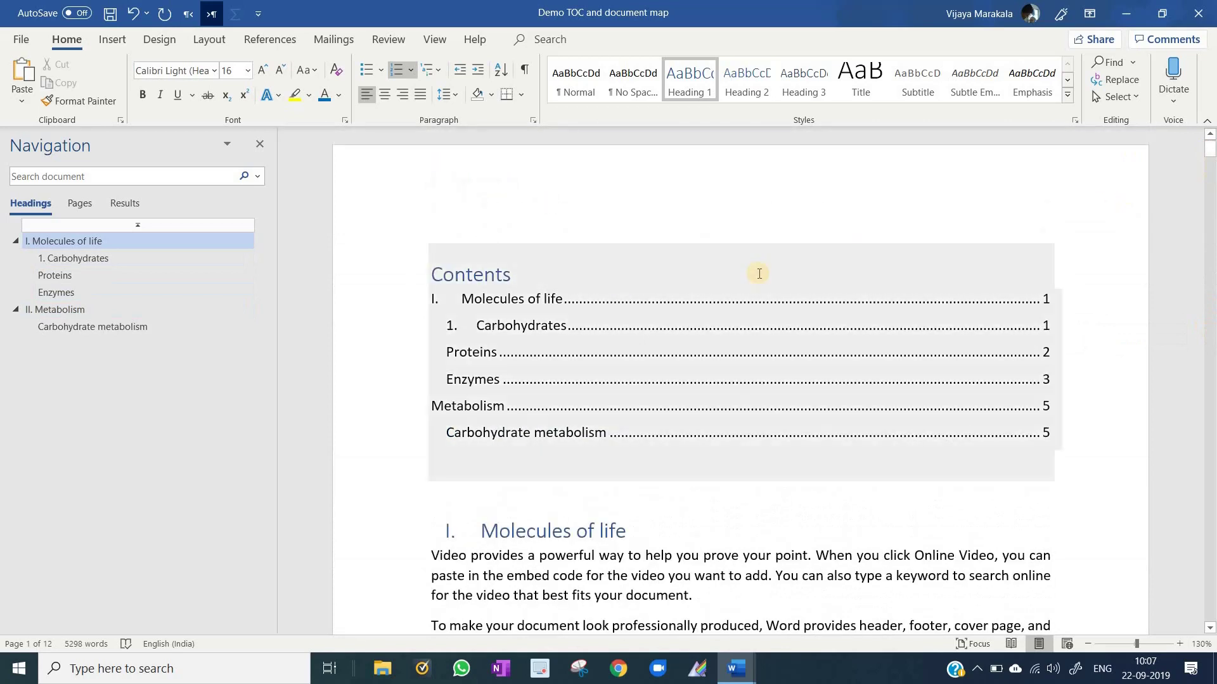
click(758, 272)
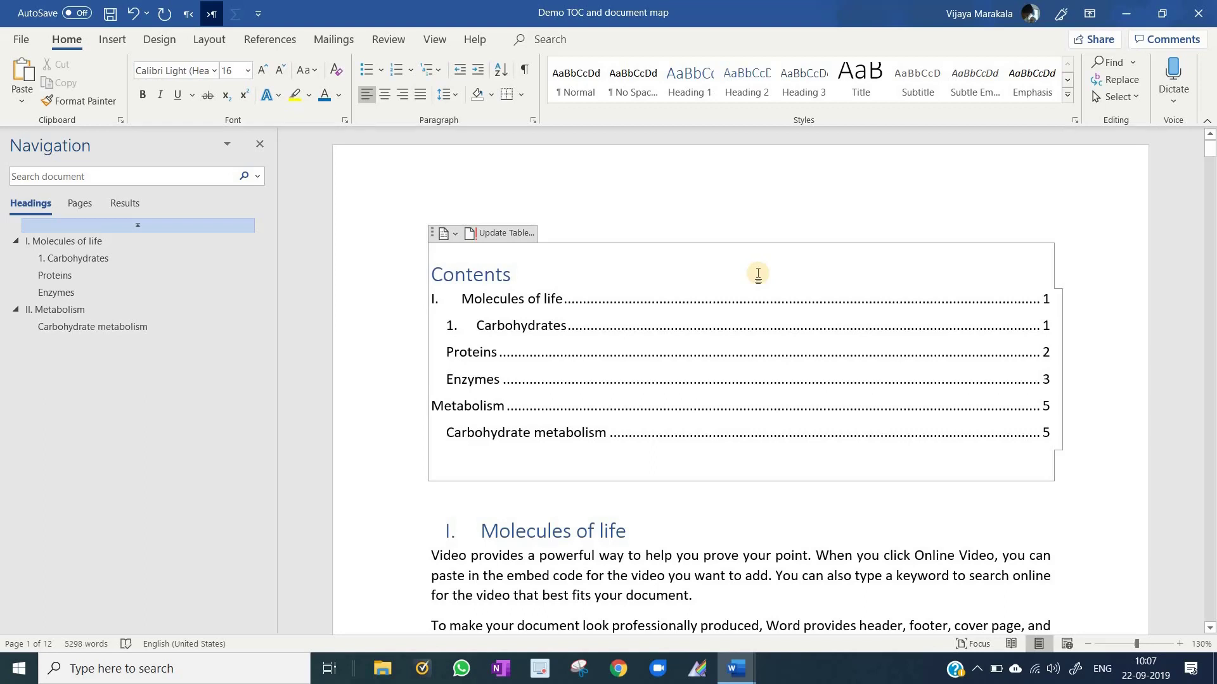
click(515, 233)
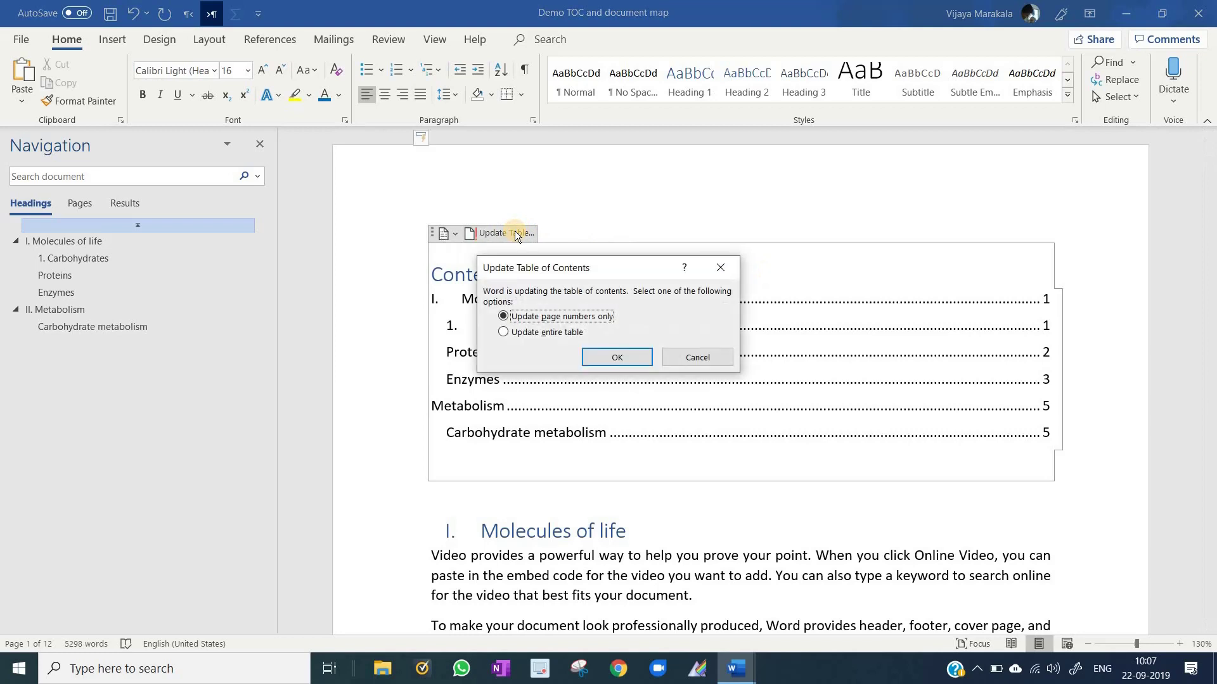
click(503, 332)
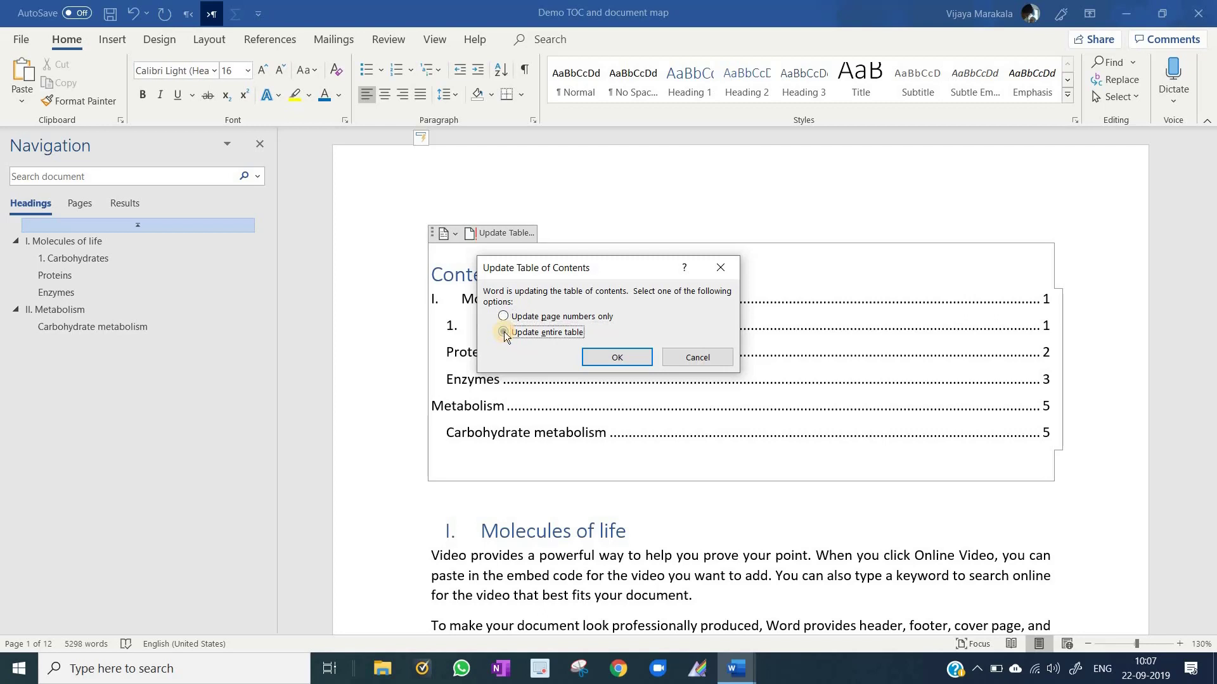
click(626, 358)
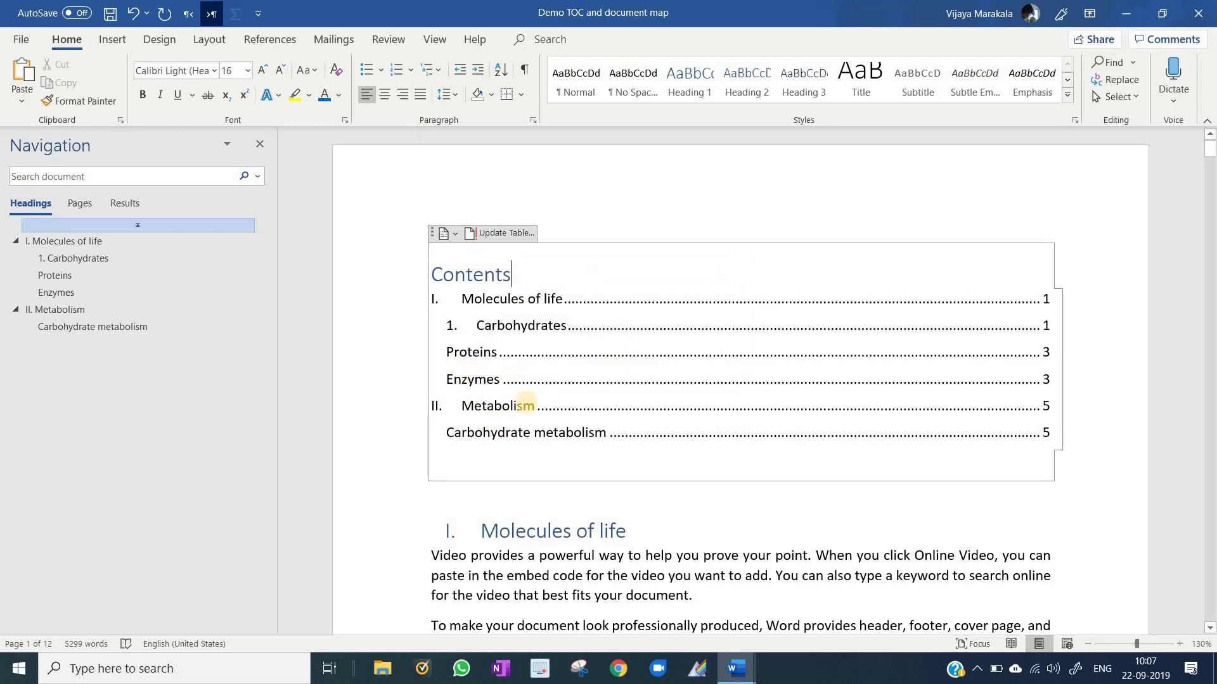